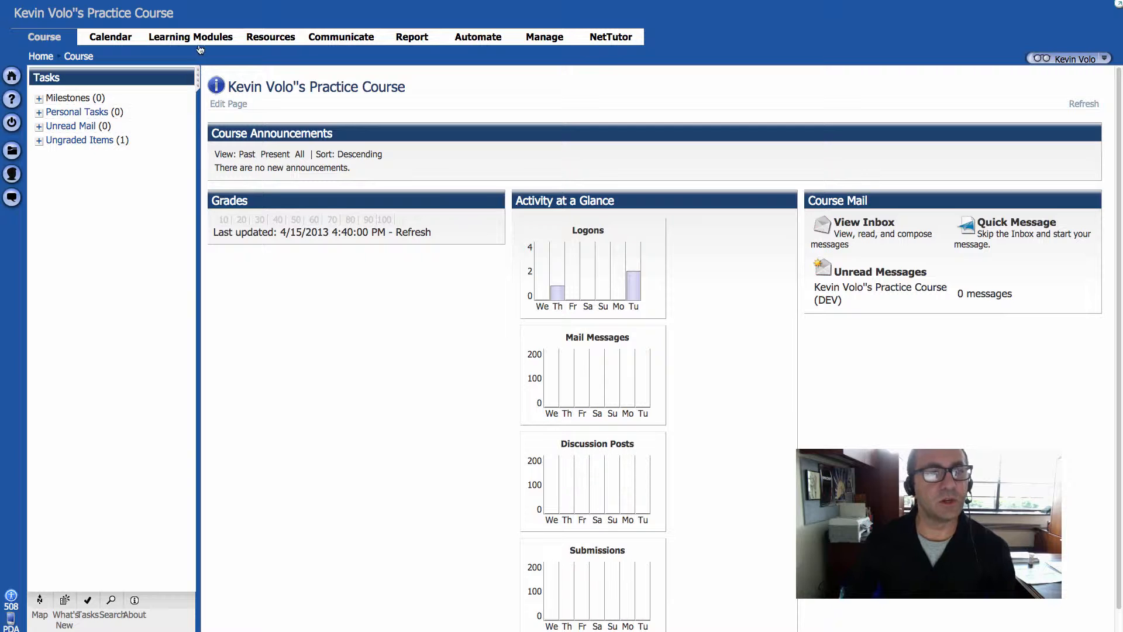
# Step: Start creating a new content page in the course's Learning Modules
pyautogui.click(199, 41)
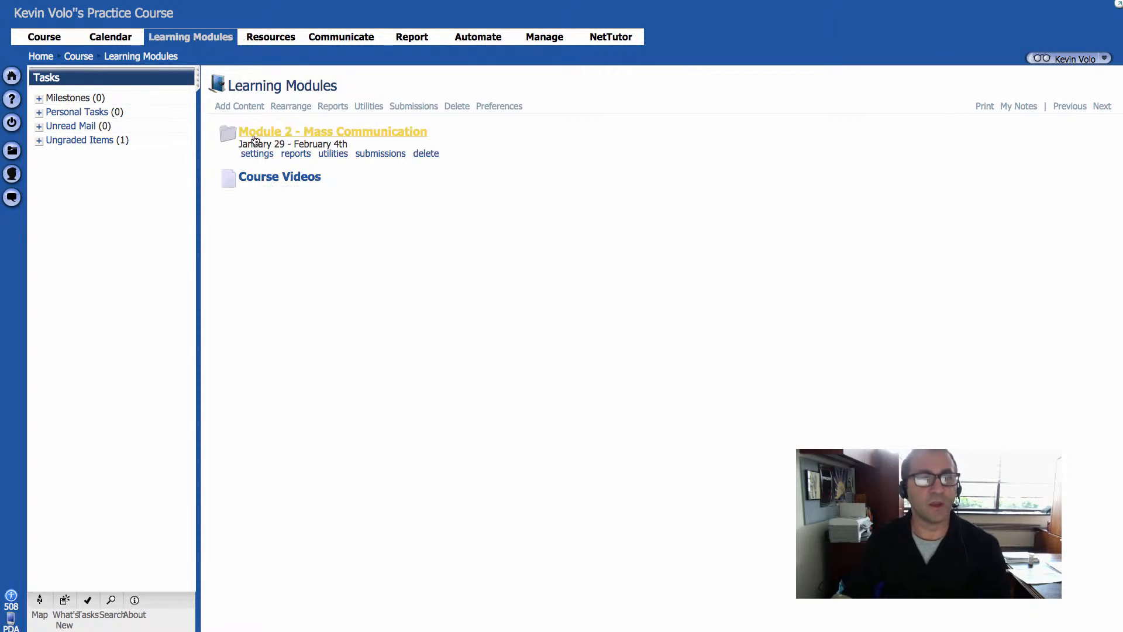
pyautogui.click(245, 109)
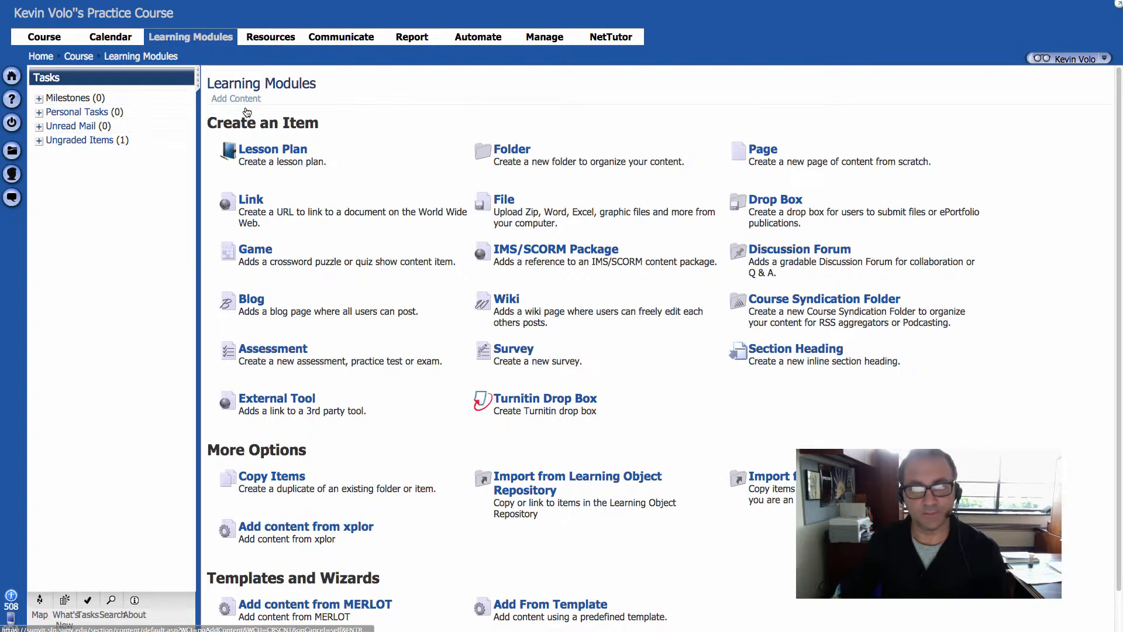
pyautogui.click(763, 150)
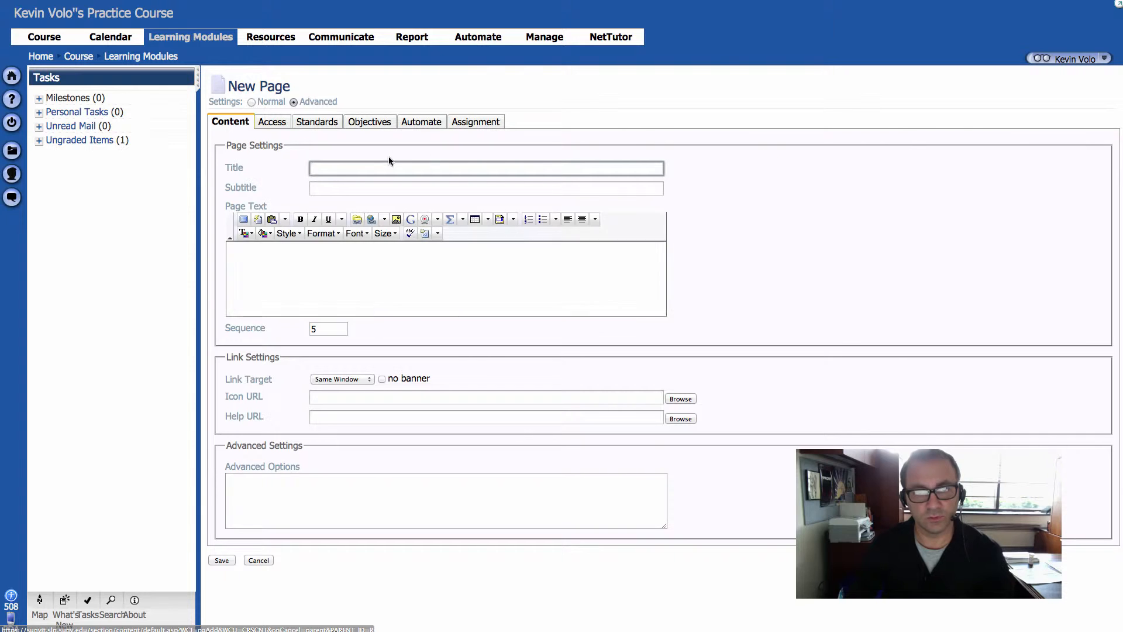
# Step: Title the new page "Great Portrait Photographers", correcting the misspelled word "Portriat"
pyautogui.click(373, 168)
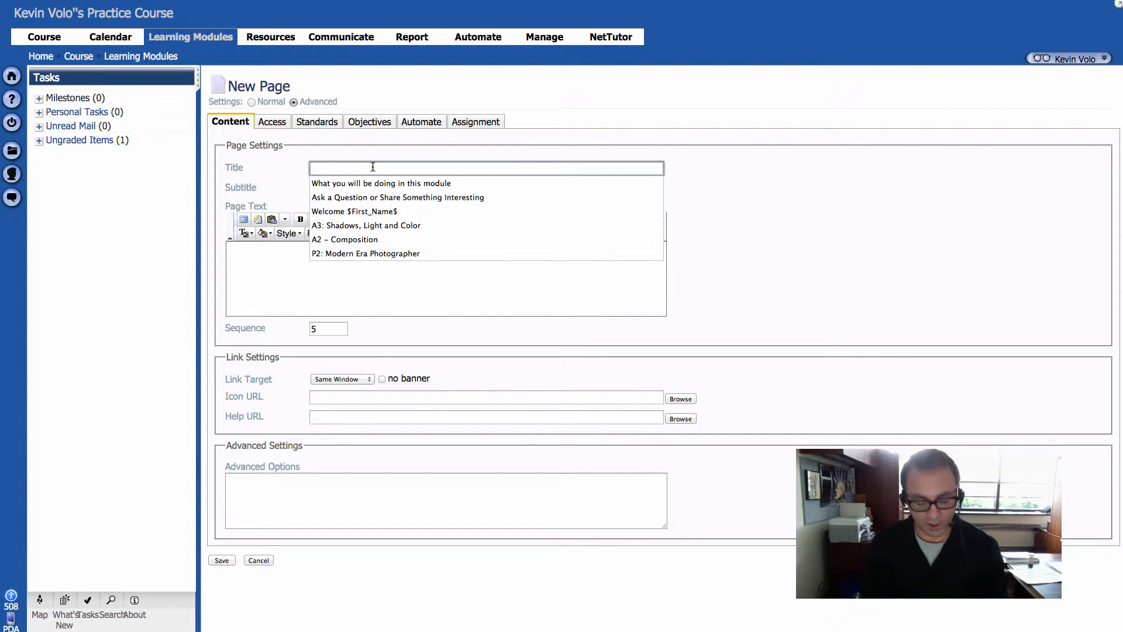
pyautogui.write('Great')
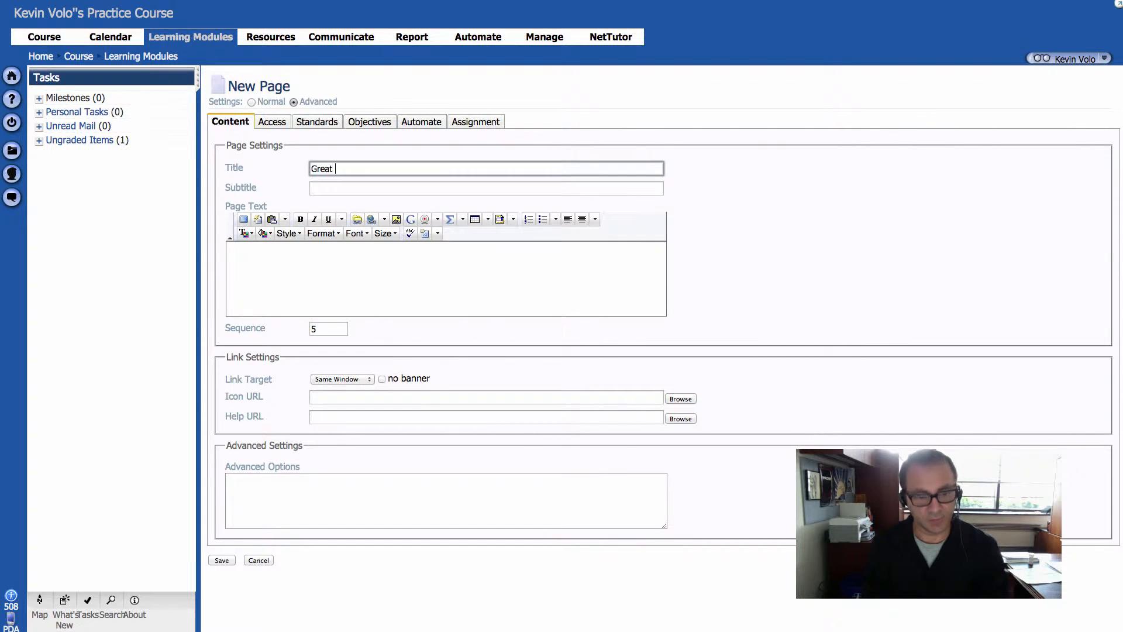
pyautogui.write(' Portria')
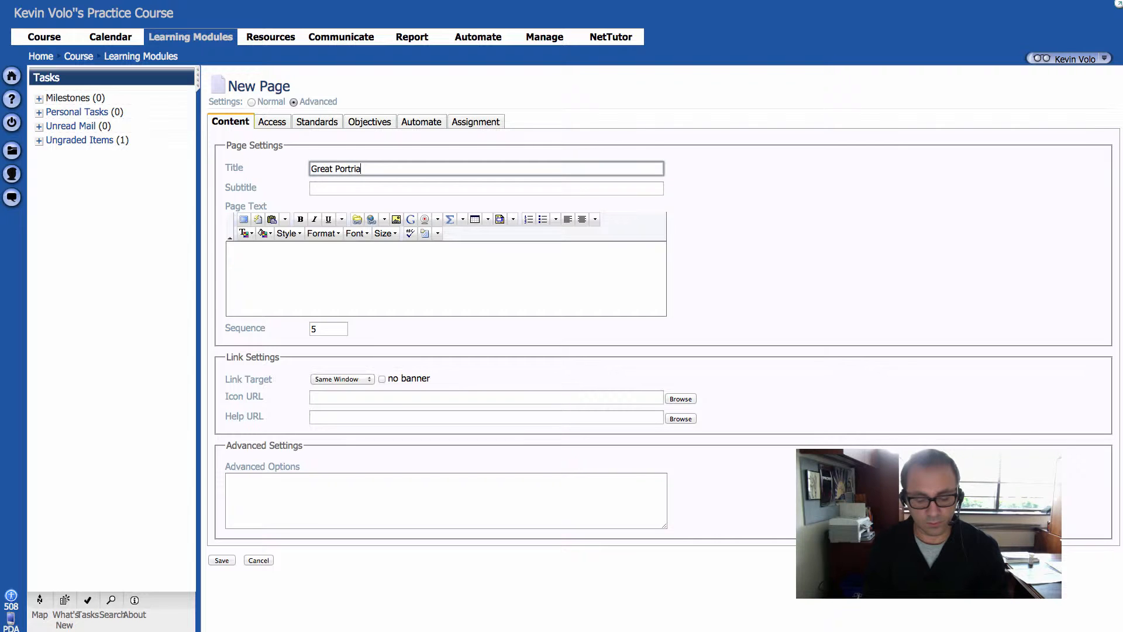
pyautogui.write('t Photographers')
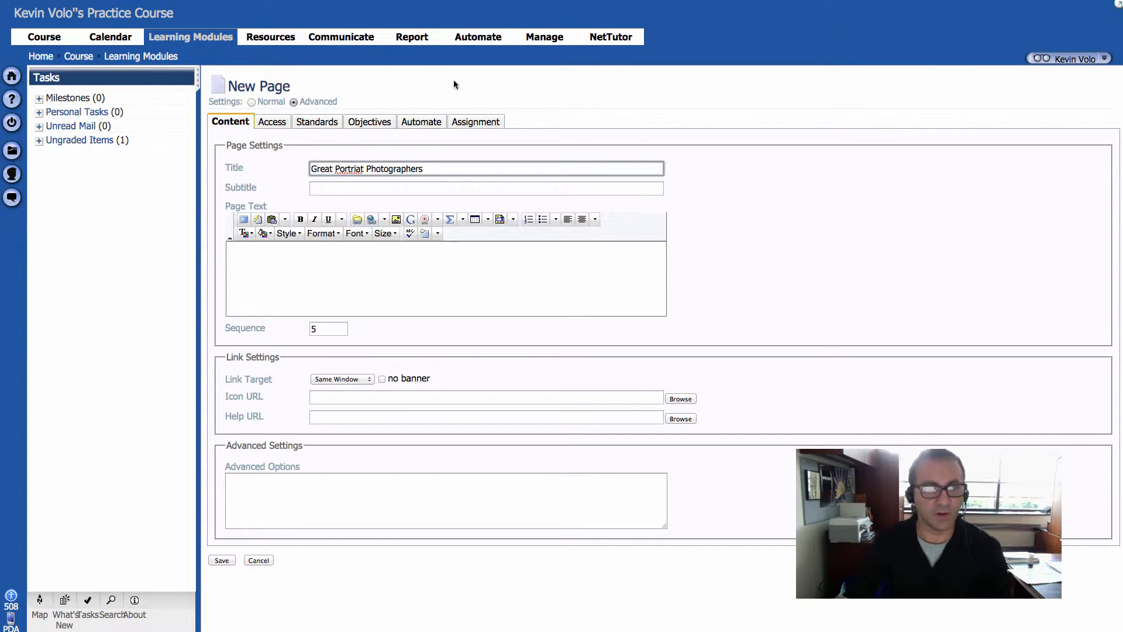
pyautogui.rightClick(358, 170)
pyautogui.click(379, 178)
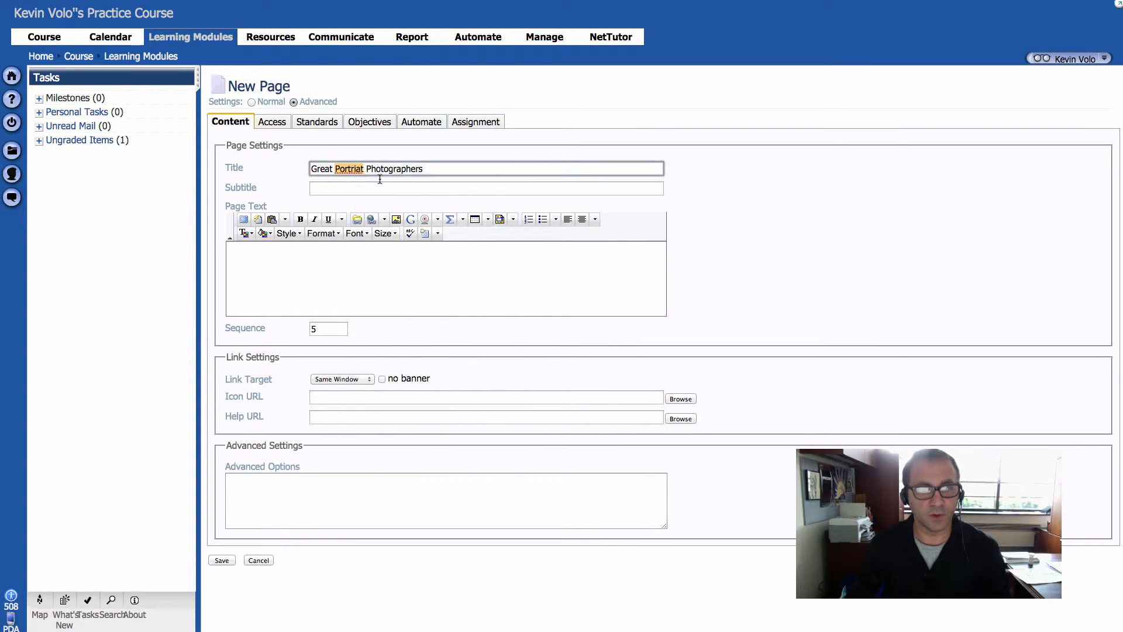
# Step: Enter "Diane Arbus" and "Cindy Sherman" as separate paragraphs in the page text
pyautogui.click(339, 271)
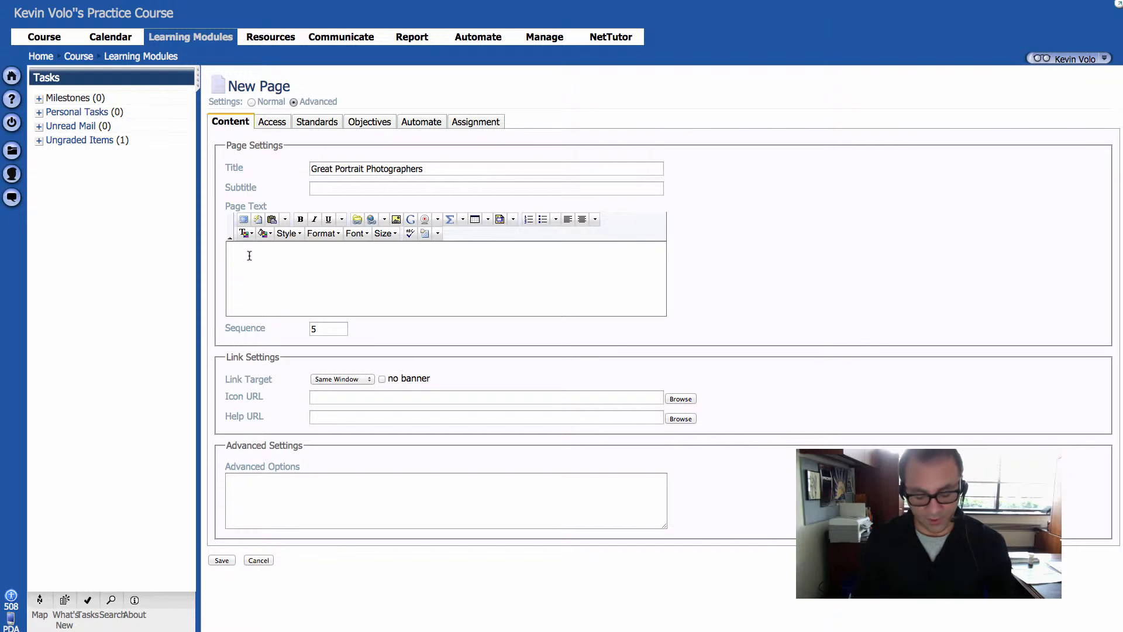
pyautogui.write('Diane')
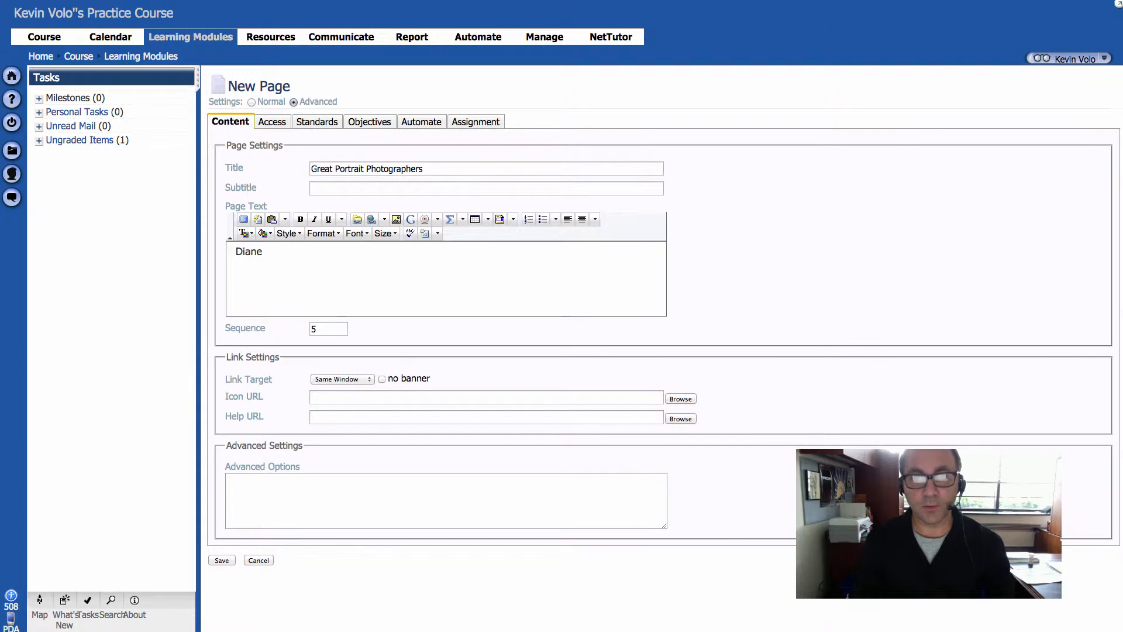
pyautogui.write(' Arbus')
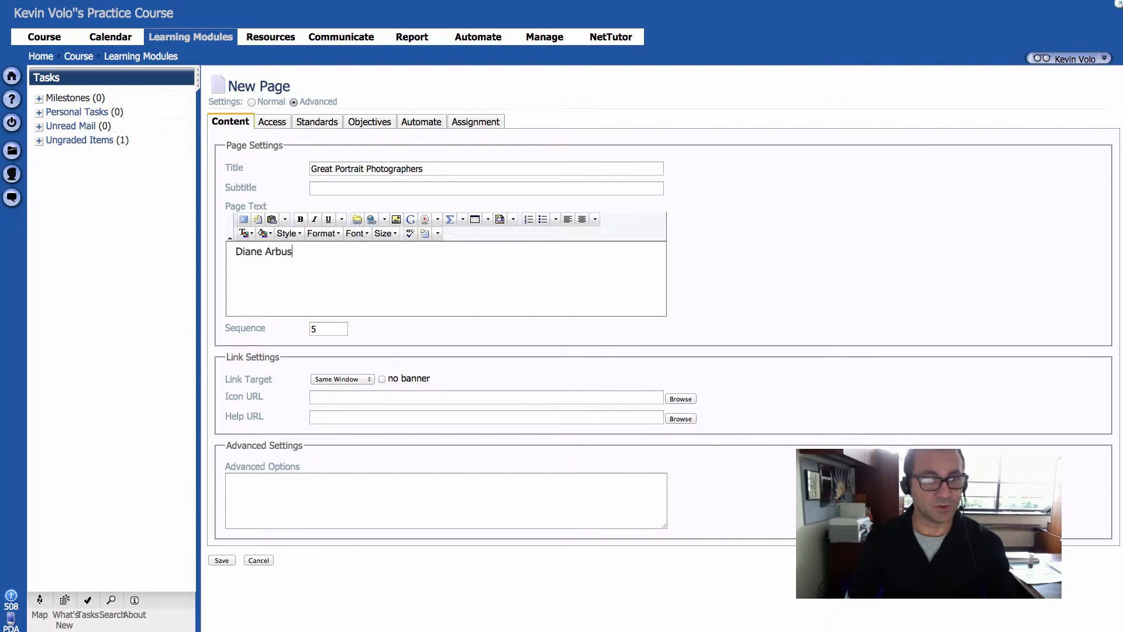
pyautogui.press('Return')
pyautogui.write('Cin')
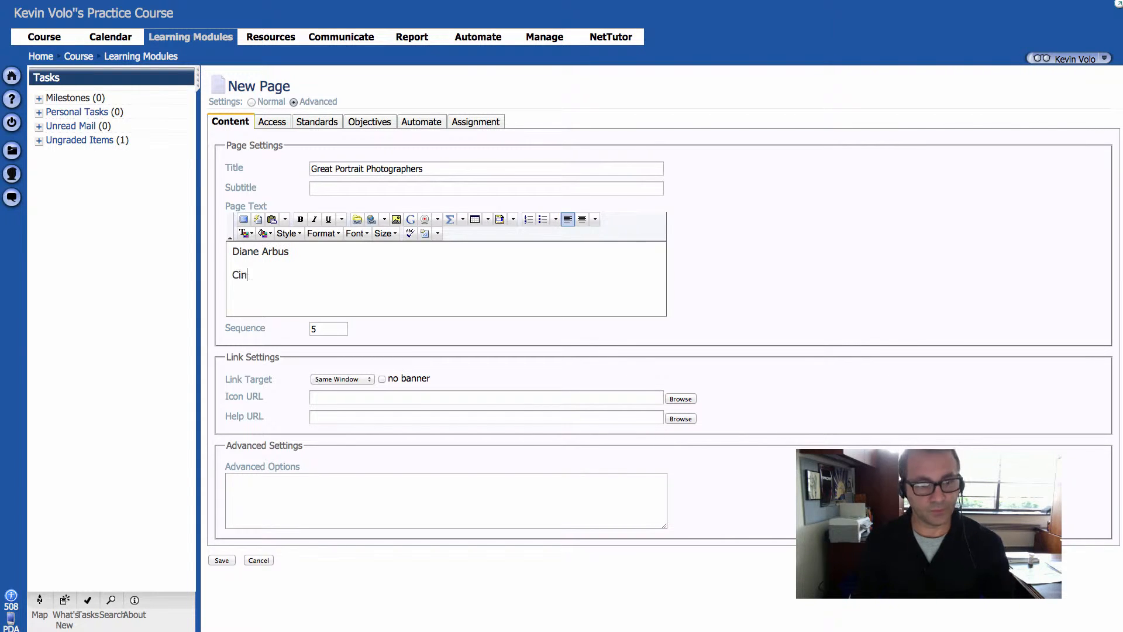
pyautogui.press('BackSpace')
pyautogui.press('BackSpace')
pyautogui.press('BackSpace')
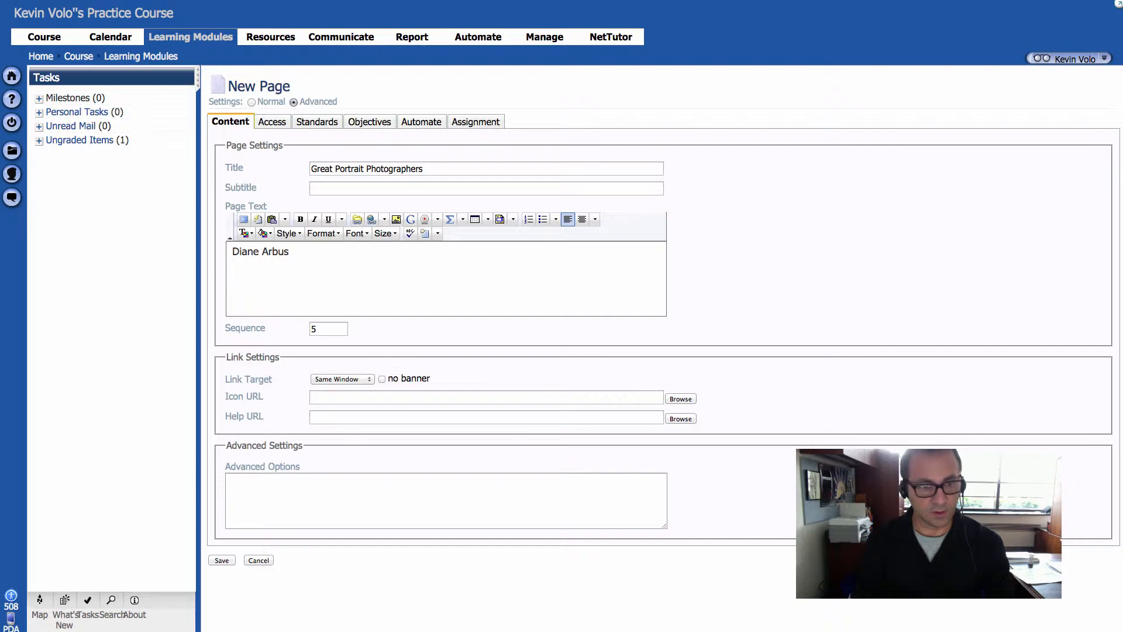
pyautogui.write('Cidy')
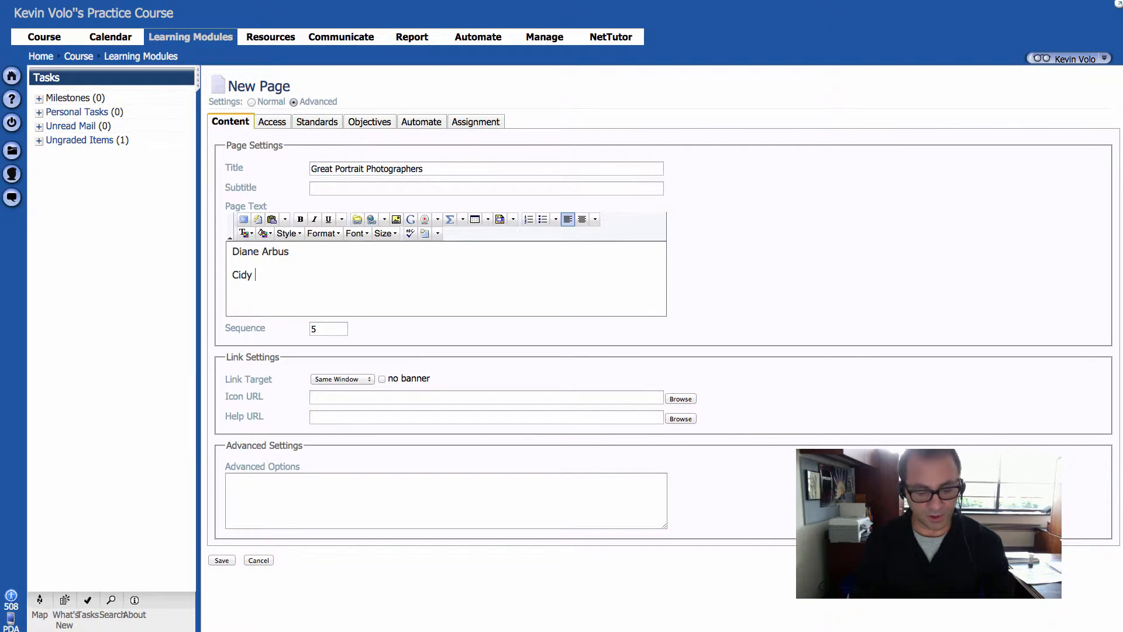
pyautogui.write('ndy')
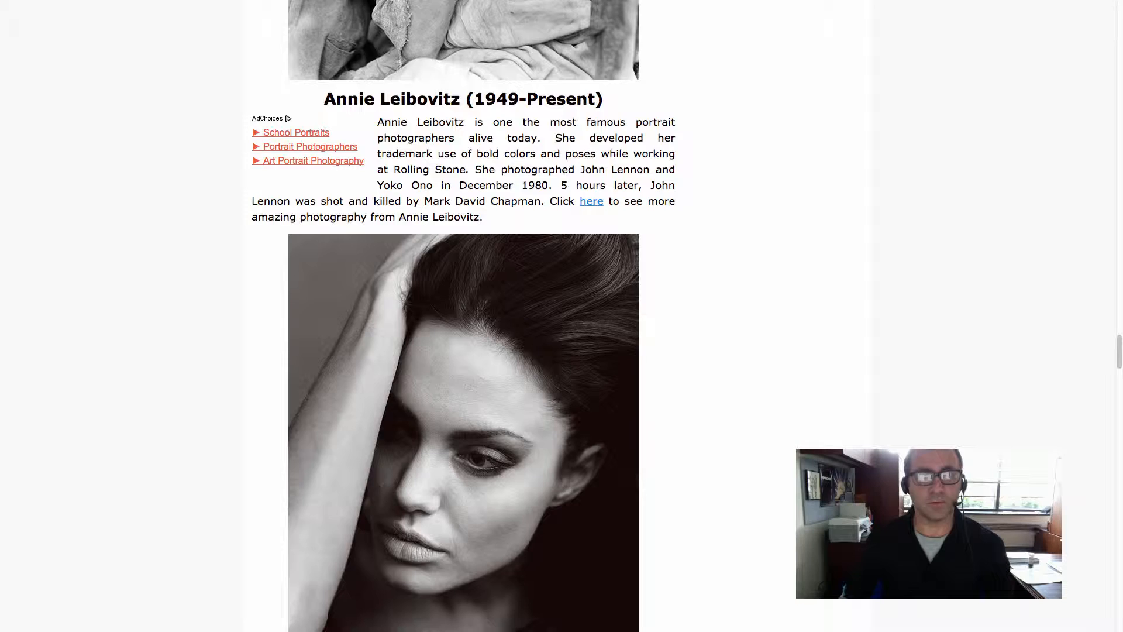
pyautogui.write('Sherman')
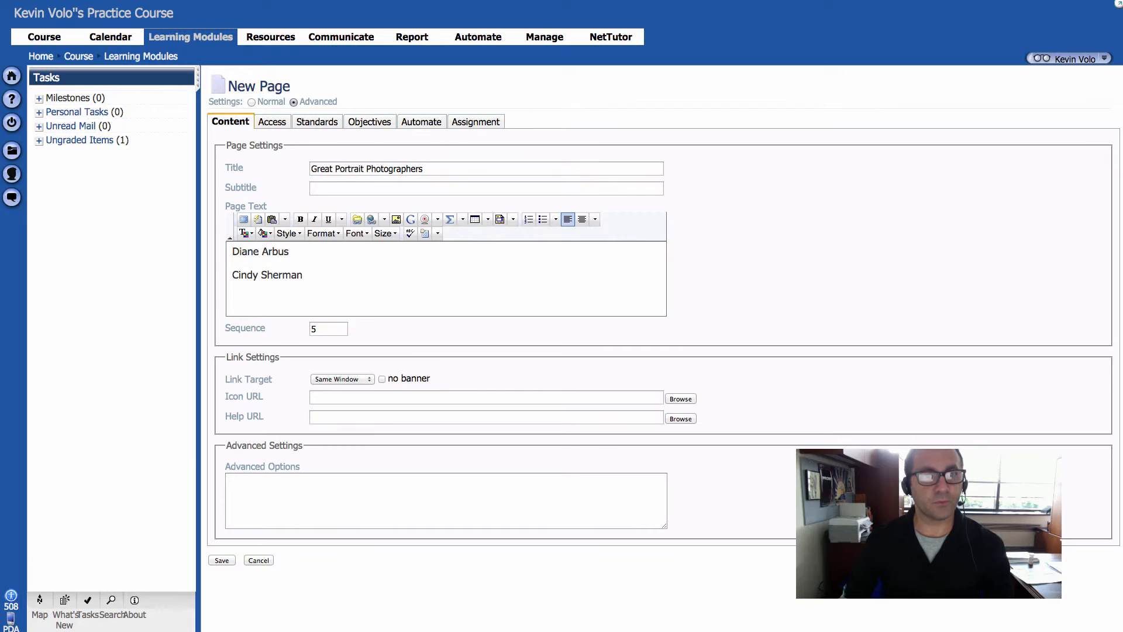
# Step: Add "Annie Lebovitz" as the third paragraph of the page text
pyautogui.click(300, 306)
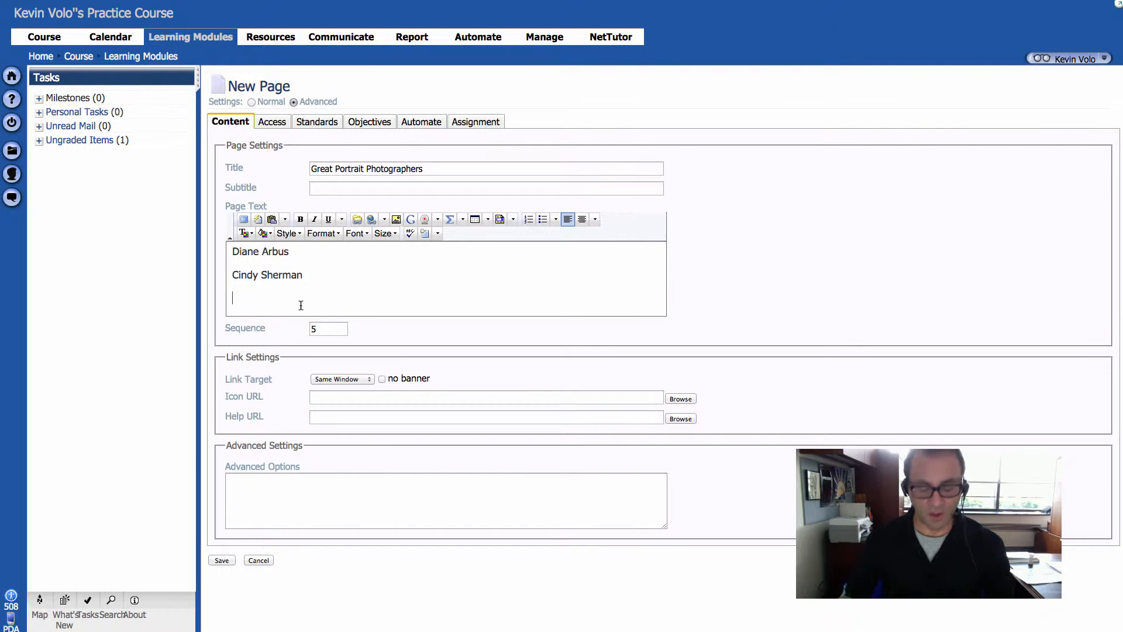
pyautogui.write('A')
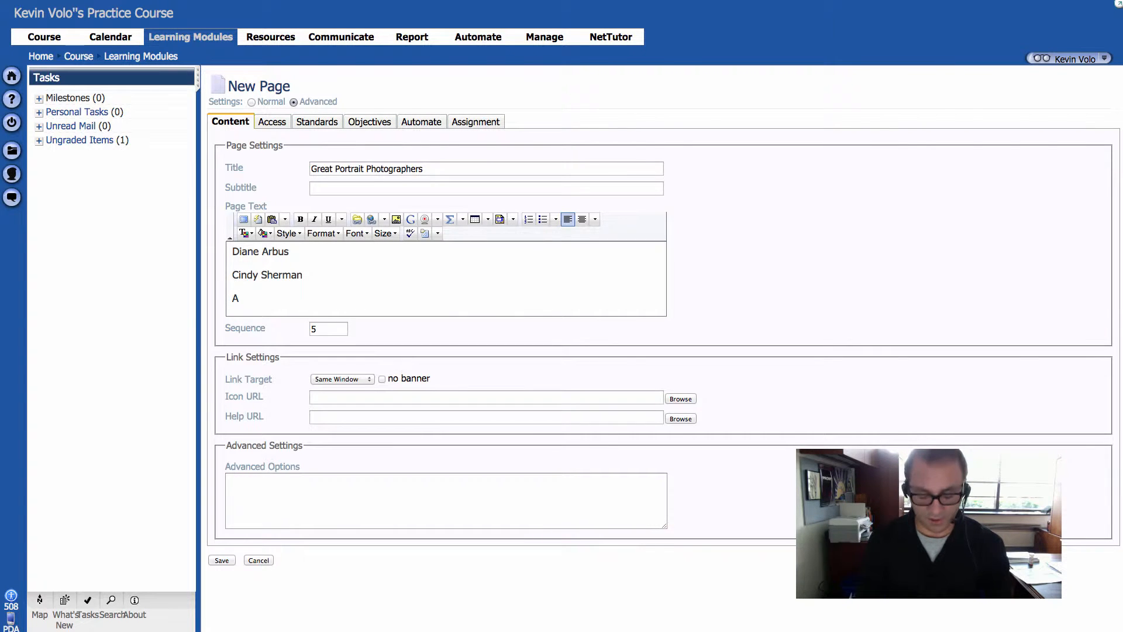
pyautogui.write('nnie Len')
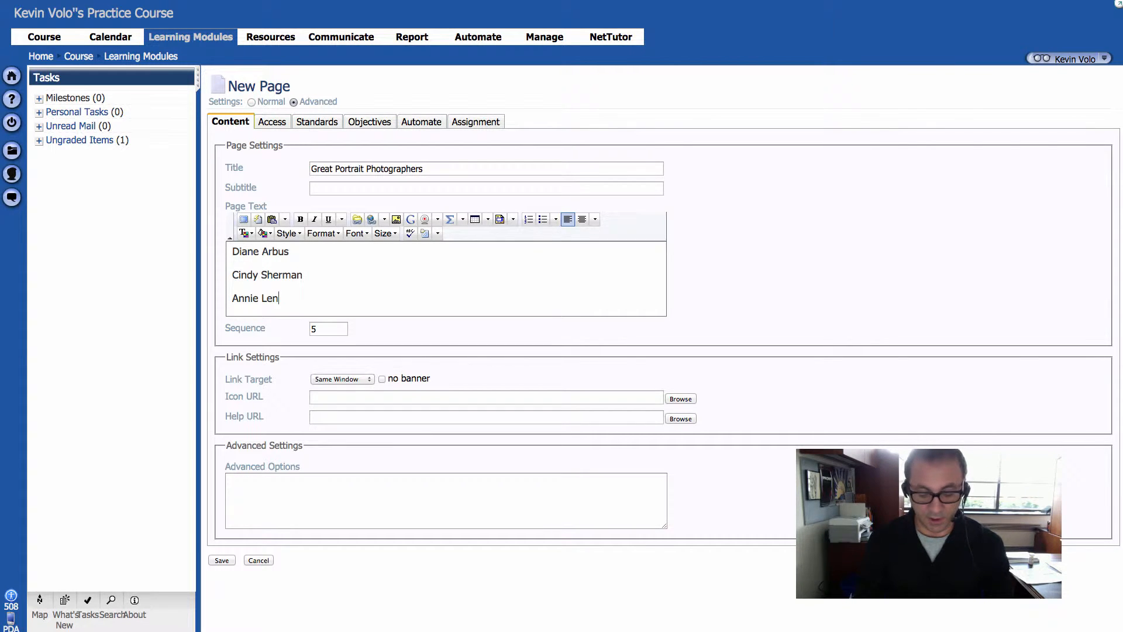
pyautogui.press('BackSpace')
pyautogui.write('bo')
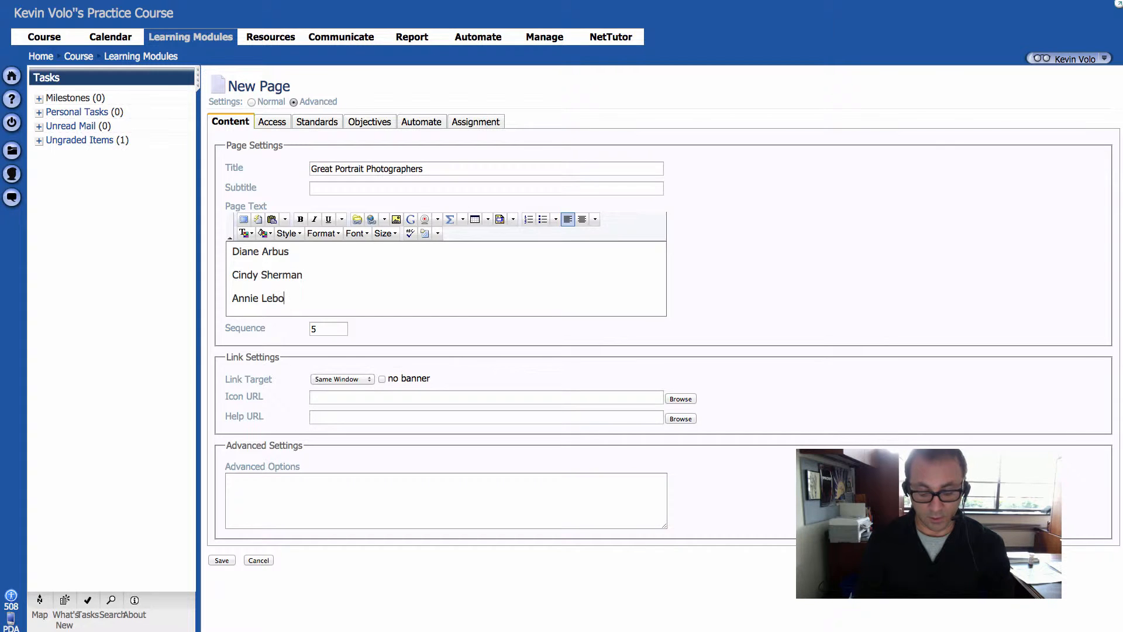
pyautogui.write('vitz')
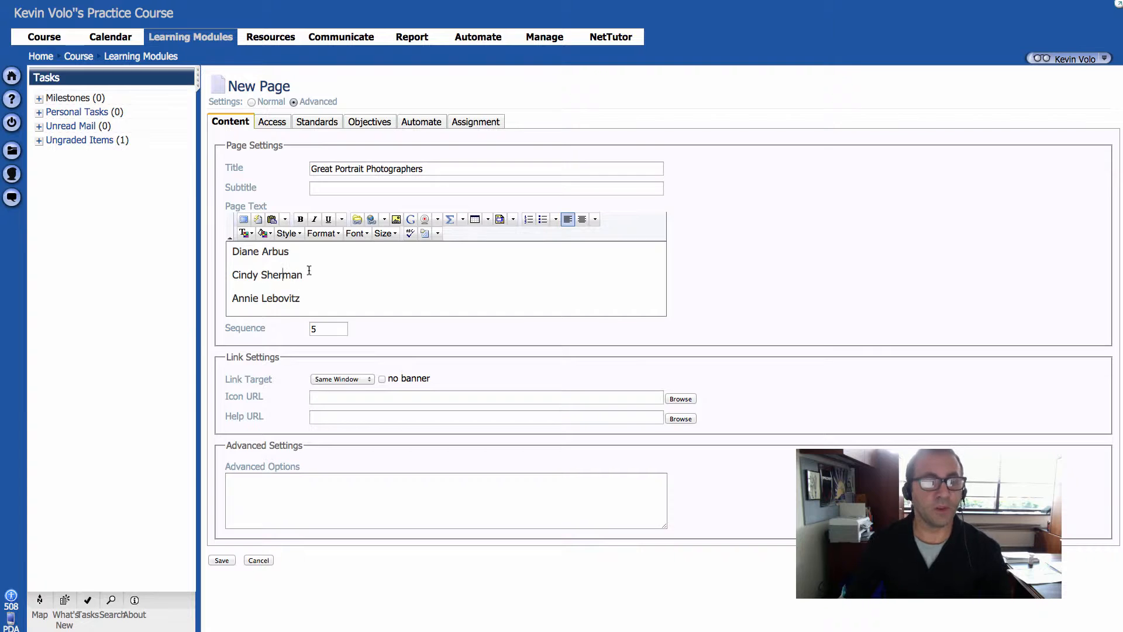
pyautogui.moveTo(232, 249); pyautogui.dragTo(311, 291)
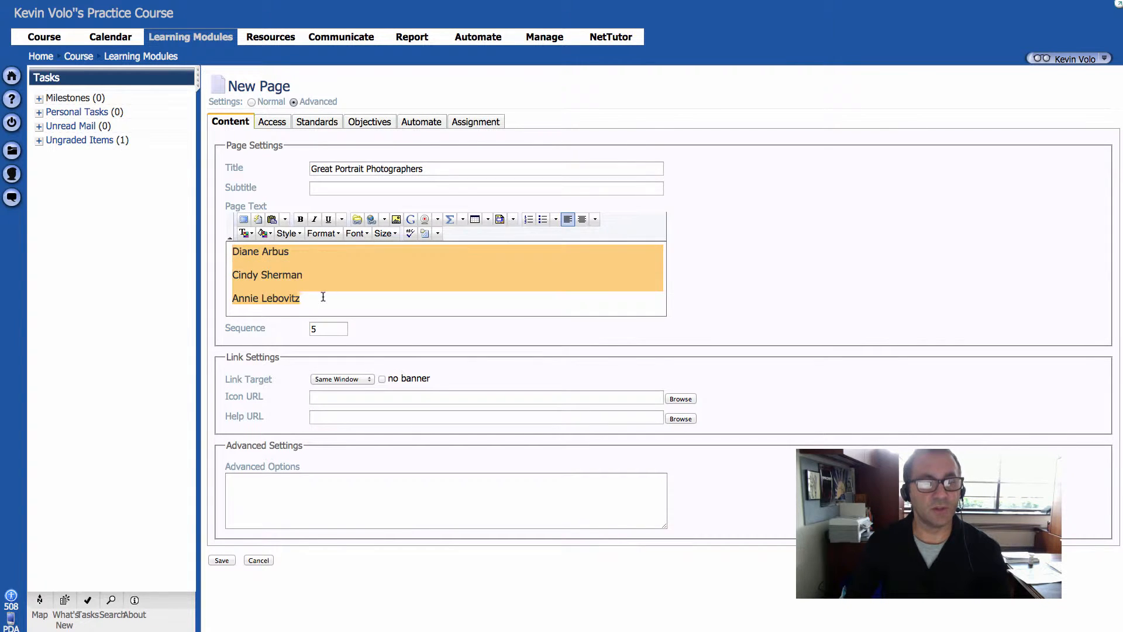
pyautogui.click(321, 296)
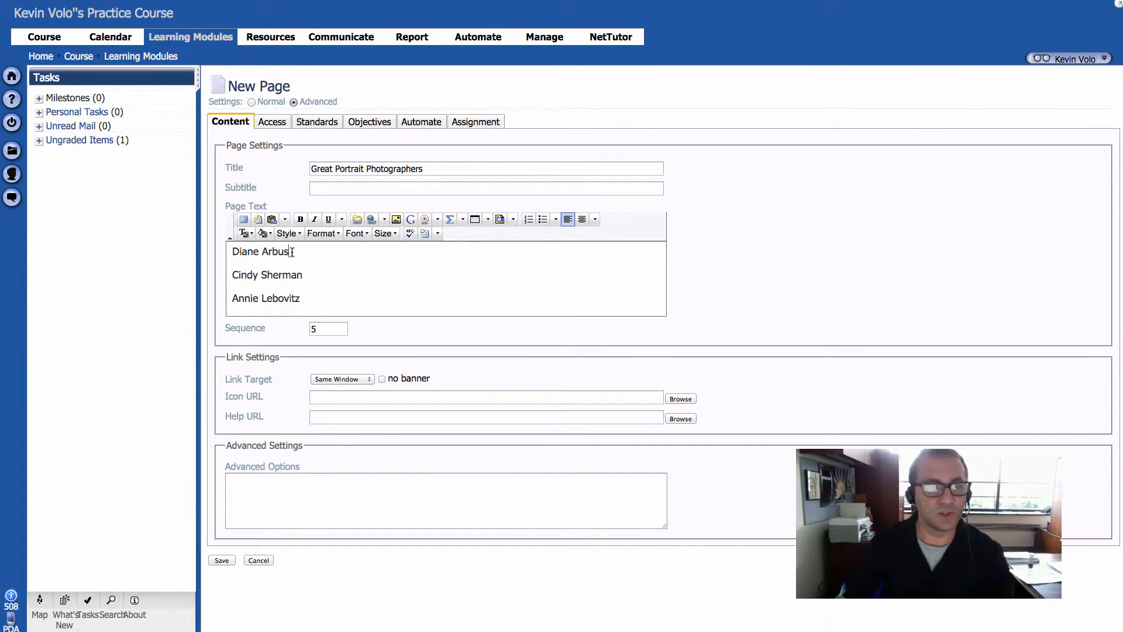
pyautogui.moveTo(292, 252); pyautogui.dragTo(229, 252)
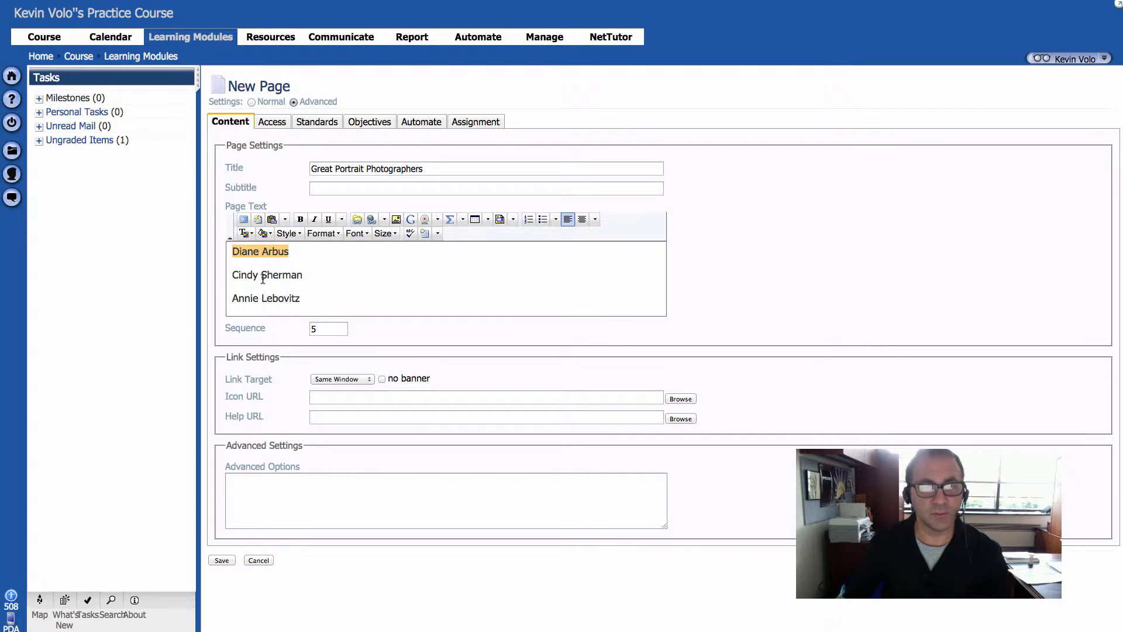
pyautogui.click(371, 221)
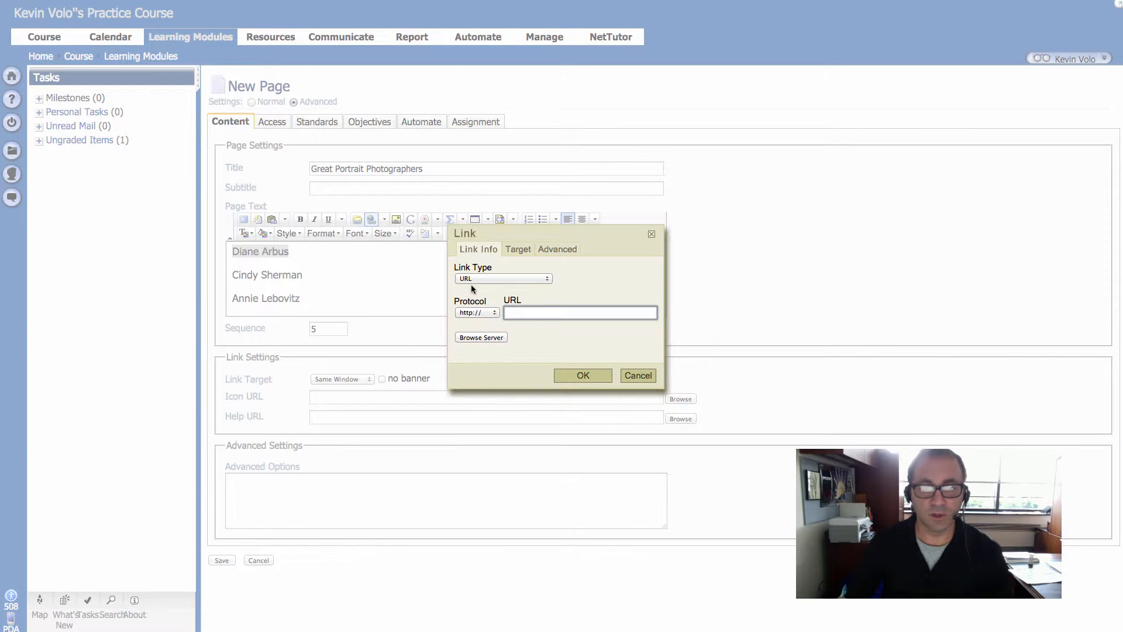
pyautogui.click(528, 315)
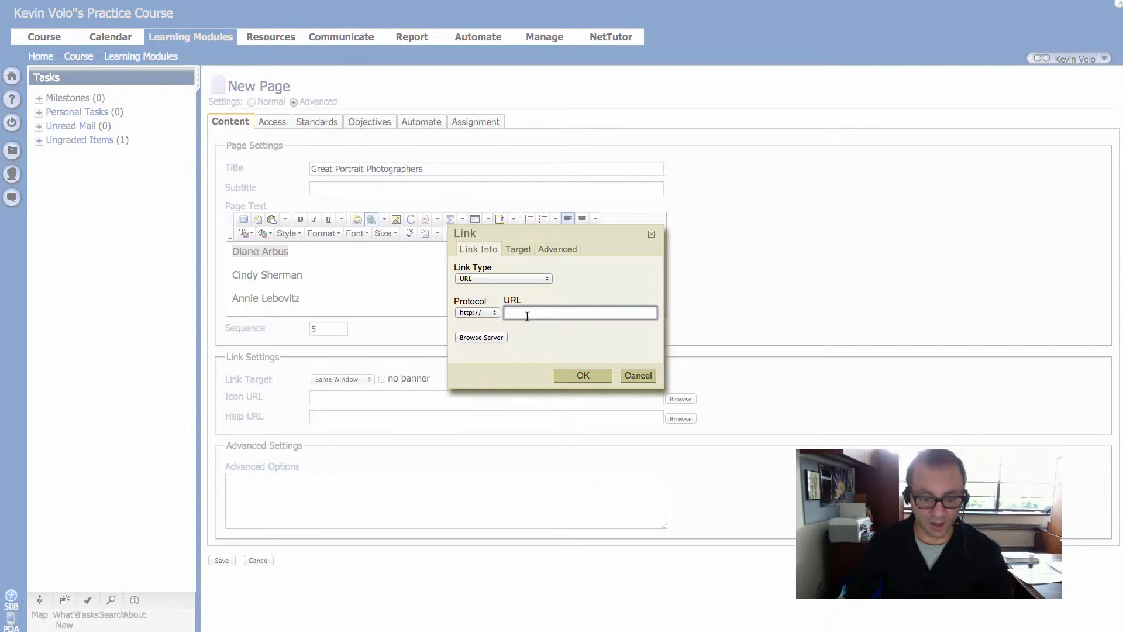
pyautogui.write('diane-arbus-photography.com/')
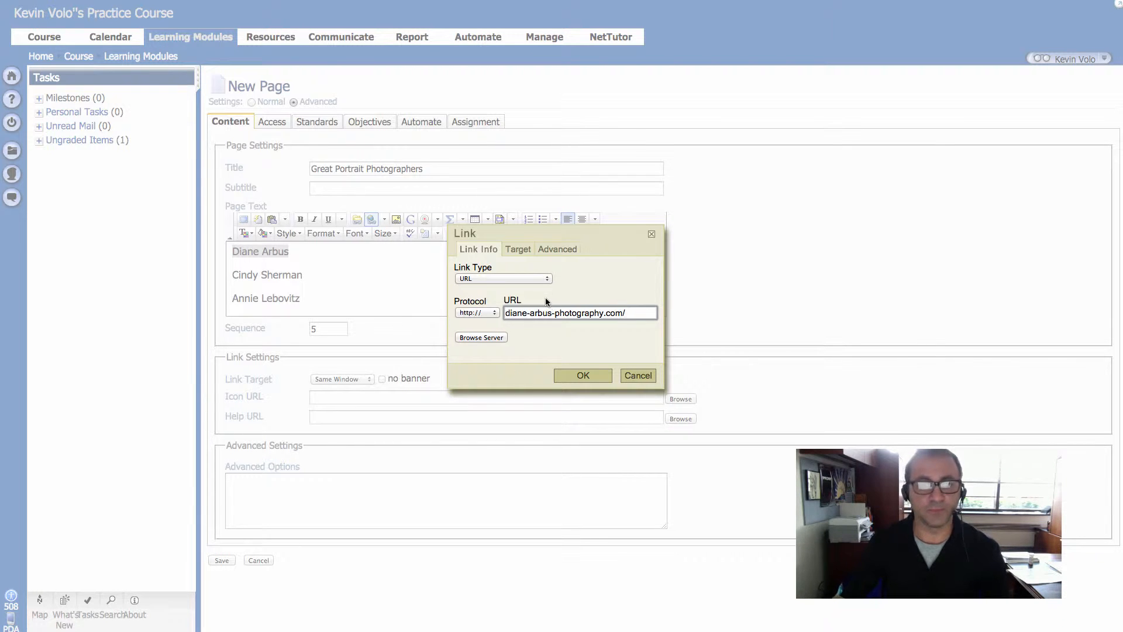
# Step: Set the Diane Arbus link's target to New Window (_blank)
pyautogui.click(515, 250)
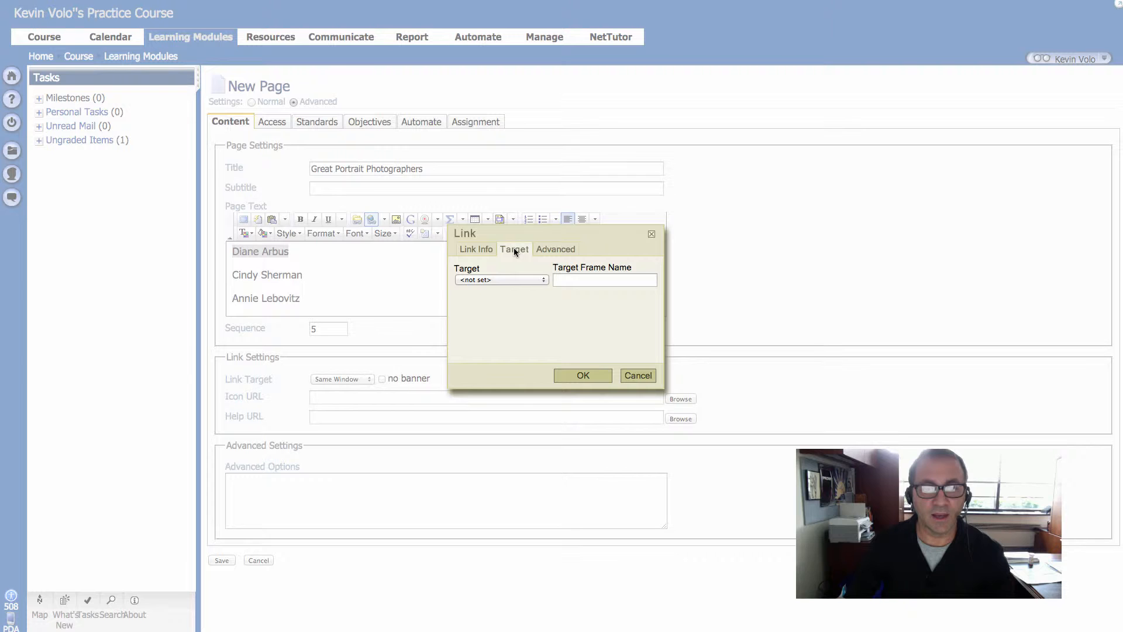
pyautogui.click(512, 284)
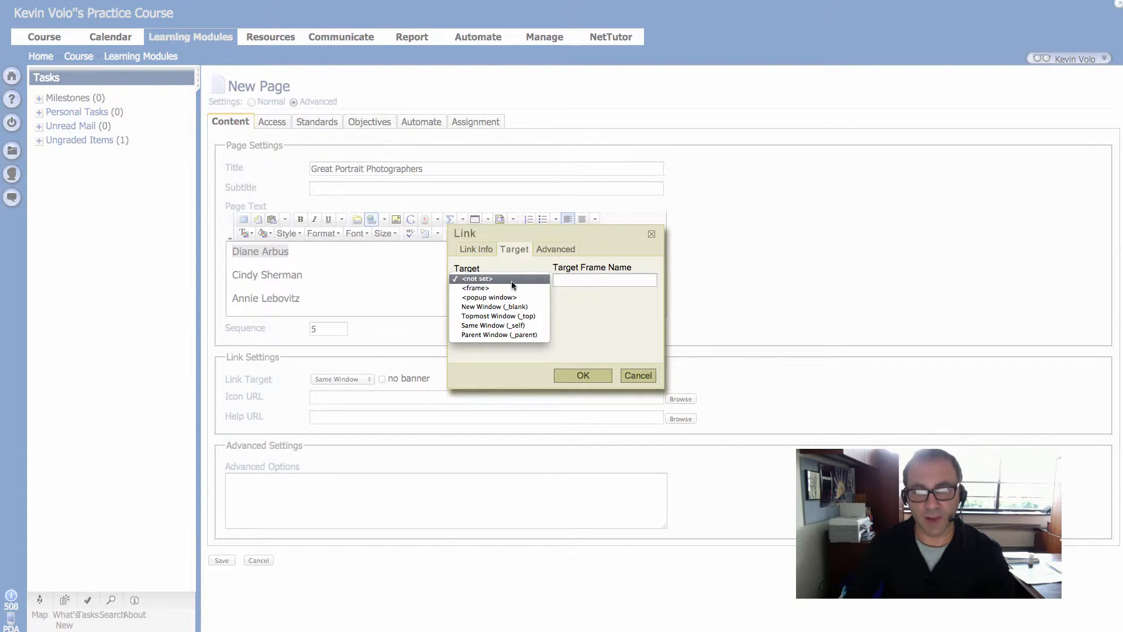
pyautogui.click(532, 307)
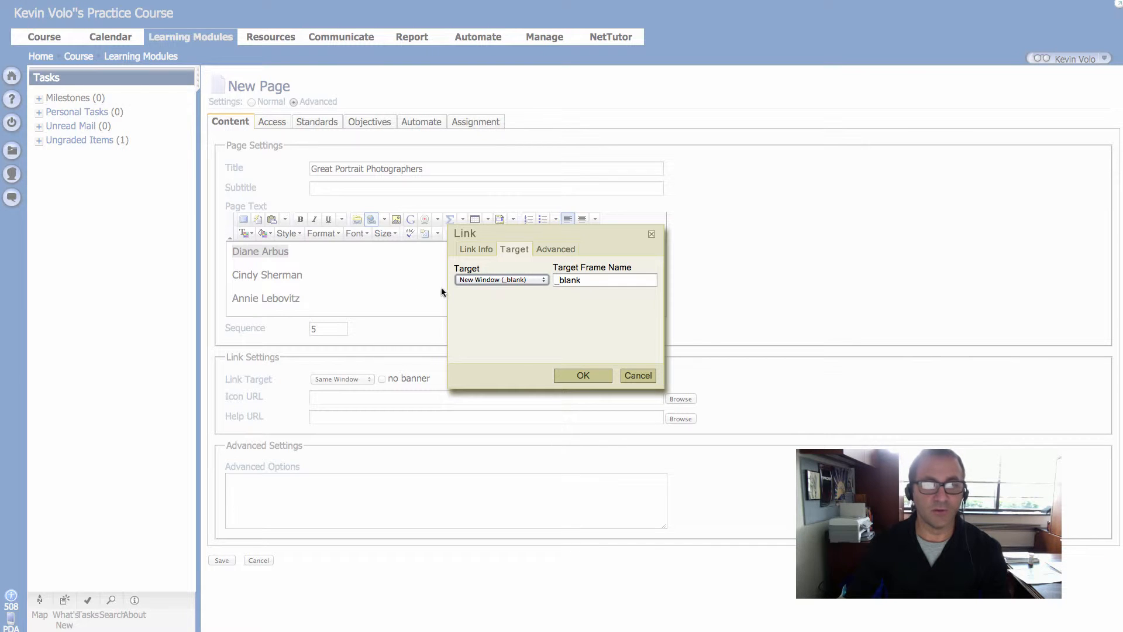
pyautogui.click(462, 281)
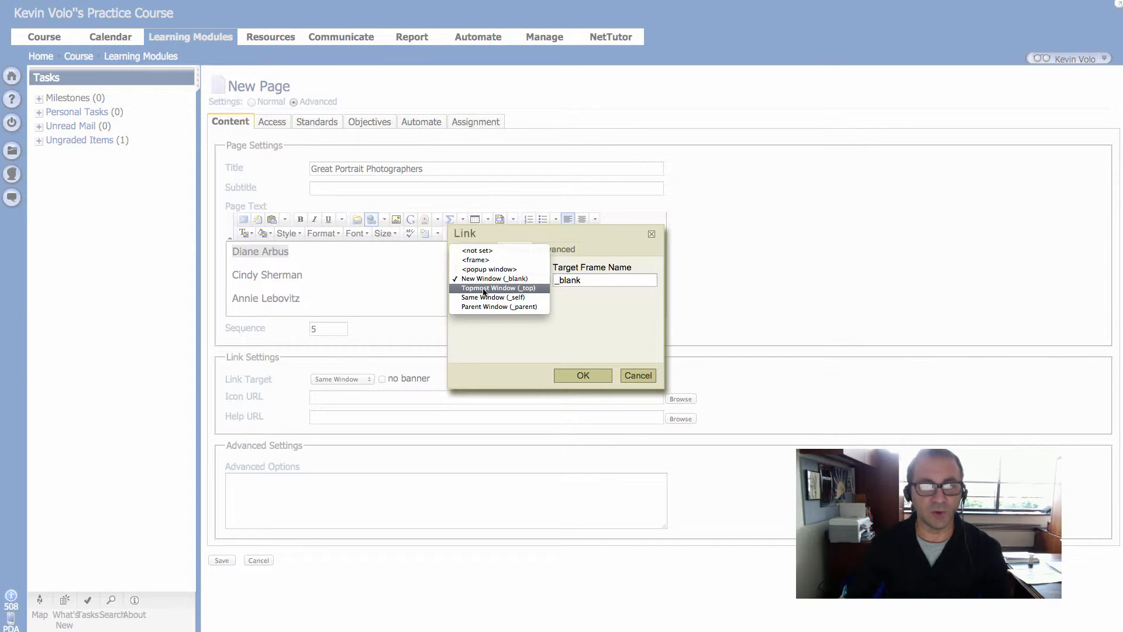
pyautogui.click(501, 279)
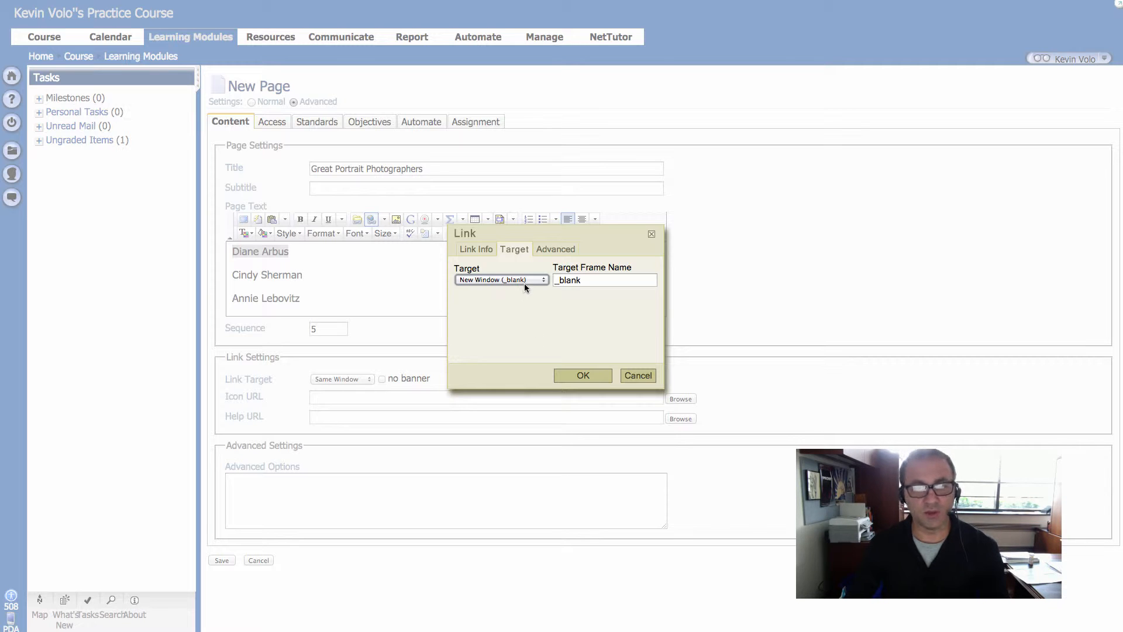
# Step: Review the link's advanced options and URL, and apply the link to the Diane Arbus text
pyautogui.click(548, 249)
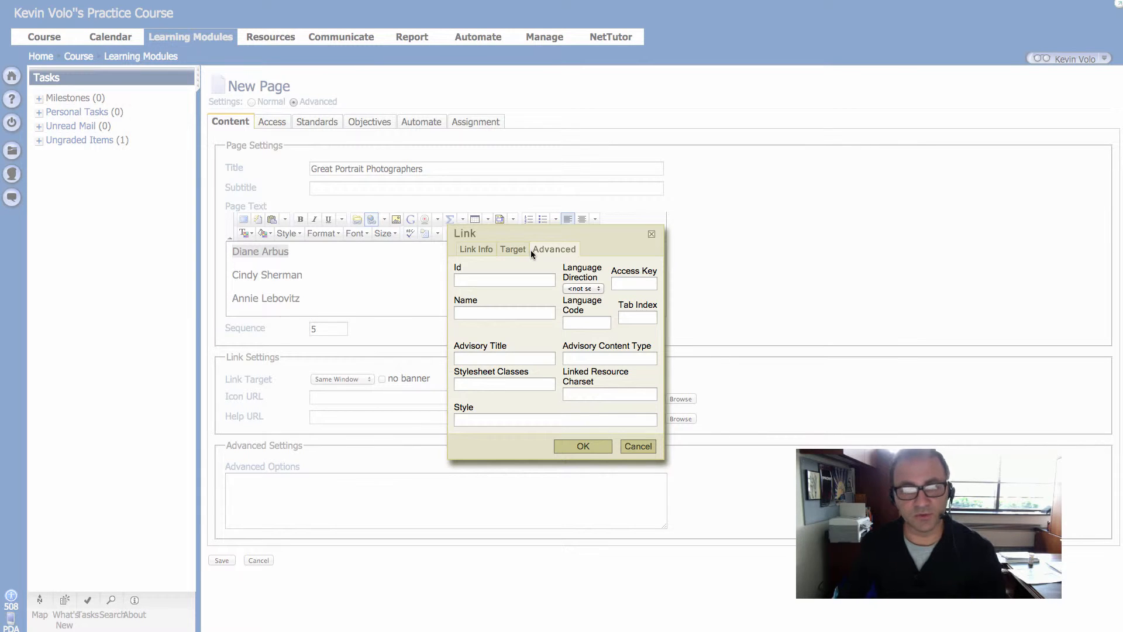
pyautogui.click(480, 250)
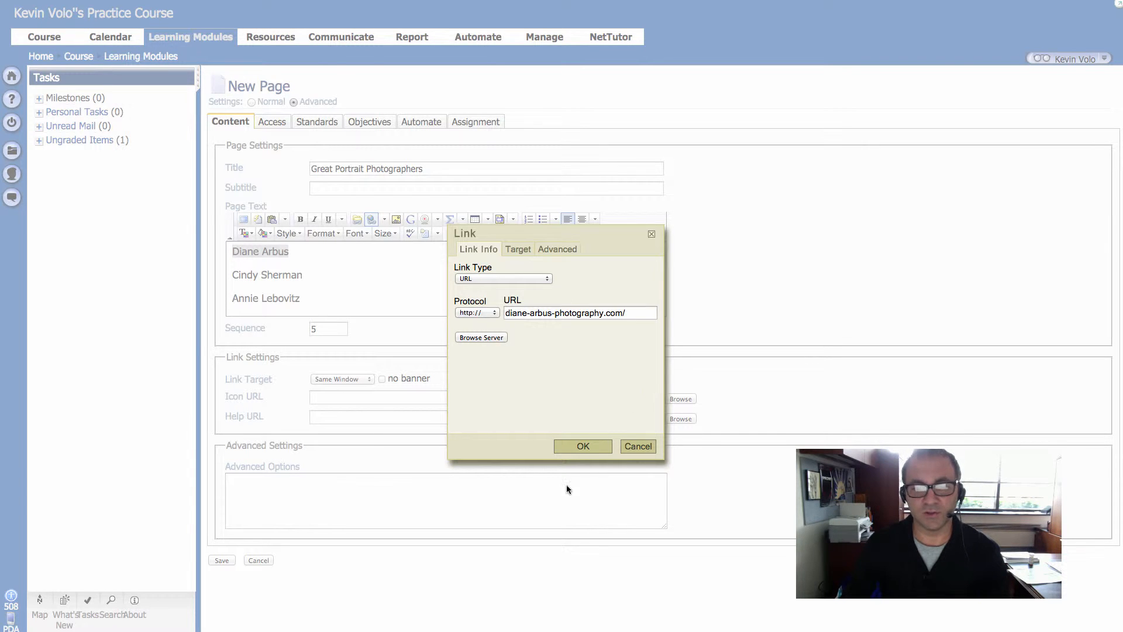
pyautogui.click(597, 447)
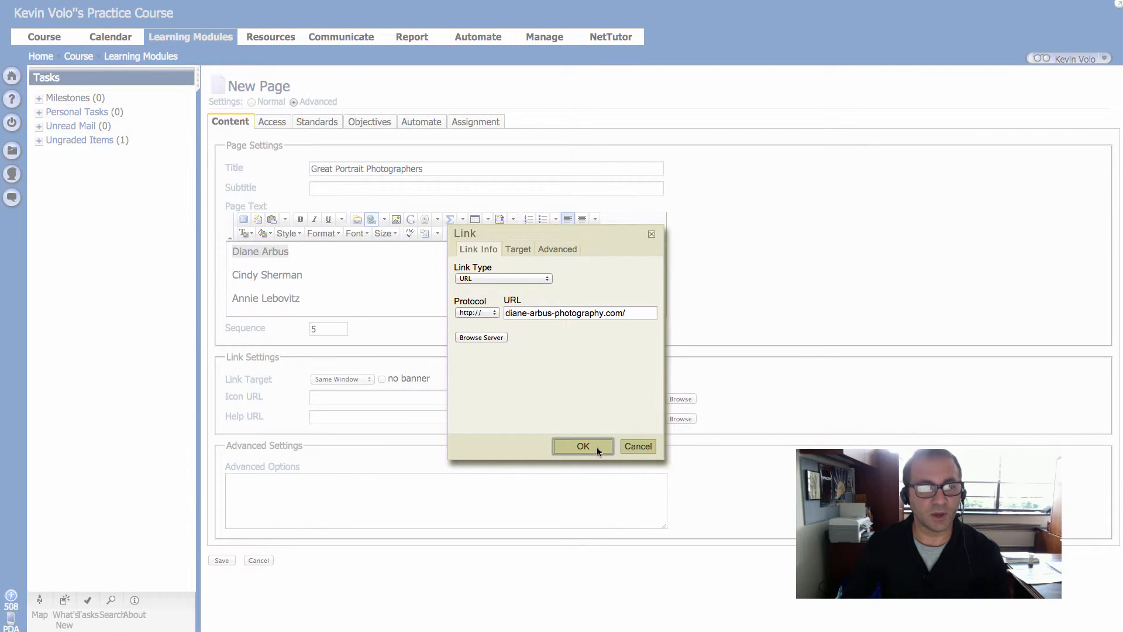
pyautogui.click(461, 294)
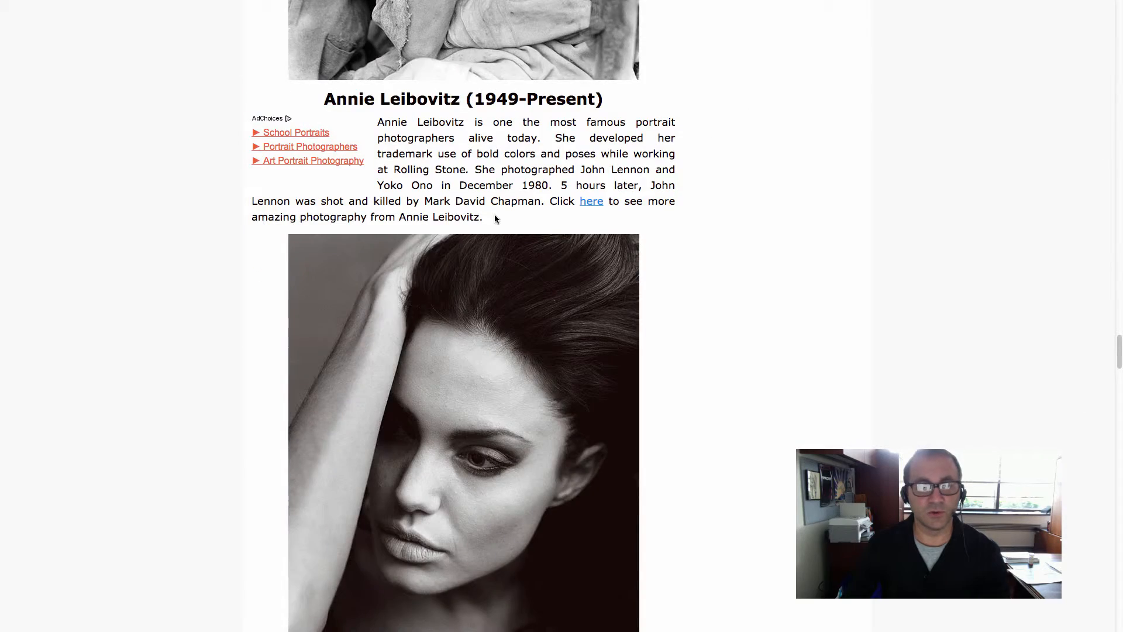
# Step: Open Cindy Sherman's linked MoMA exhibition page from the portrait photographers article and copy its web address
pyautogui.scroll(-20, 494, 214)
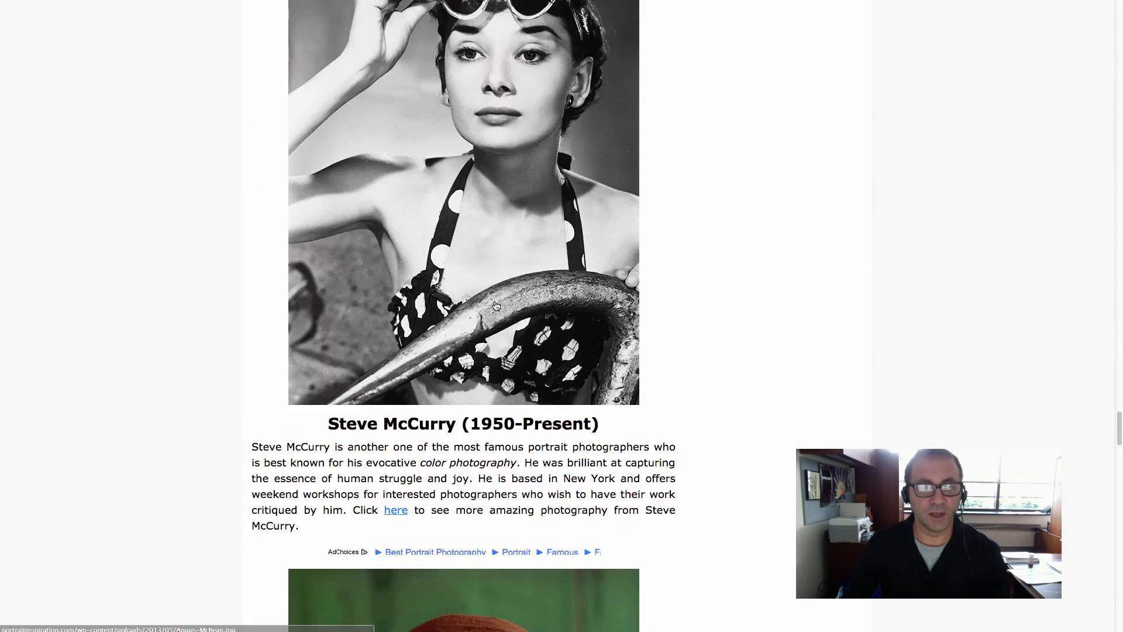
pyautogui.scroll(-20, 495, 305)
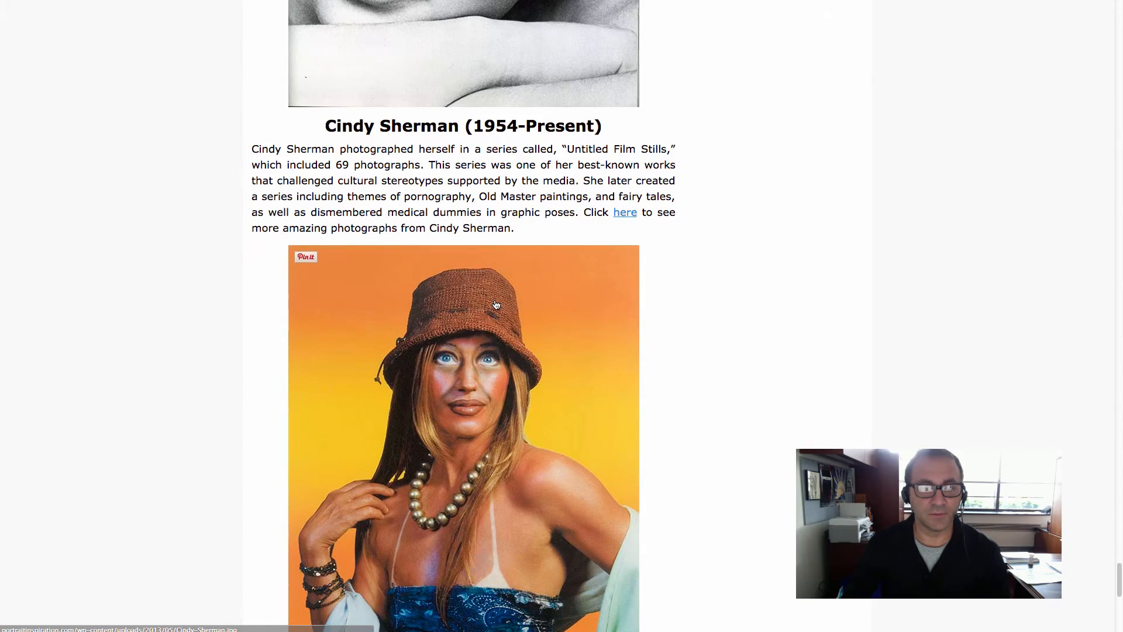
pyautogui.click(623, 212)
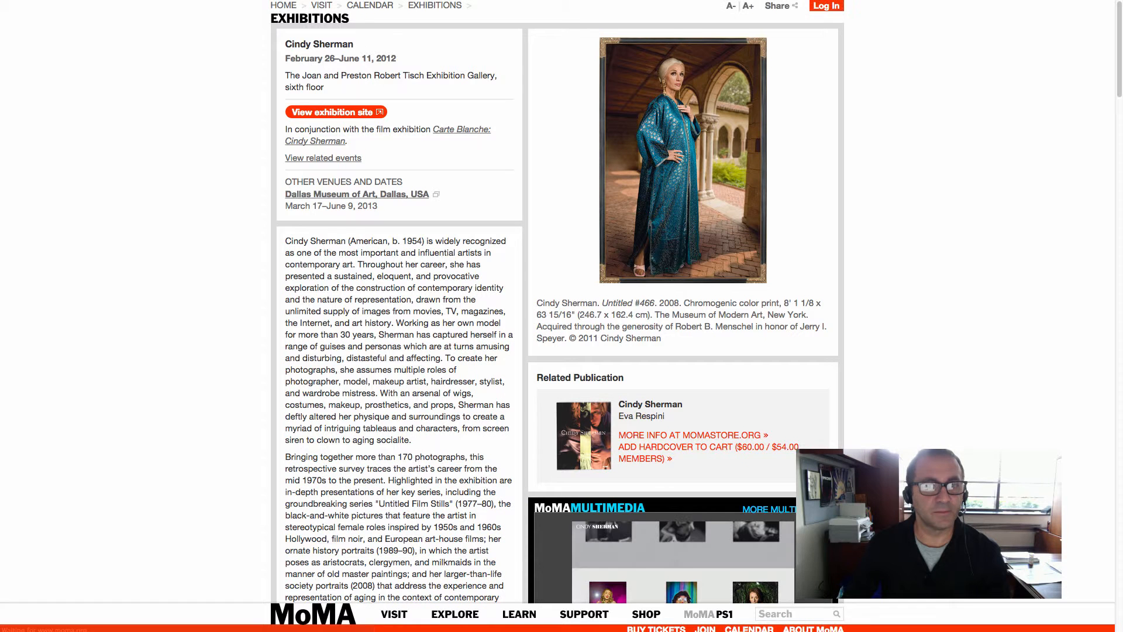
pyautogui.press('super+l')
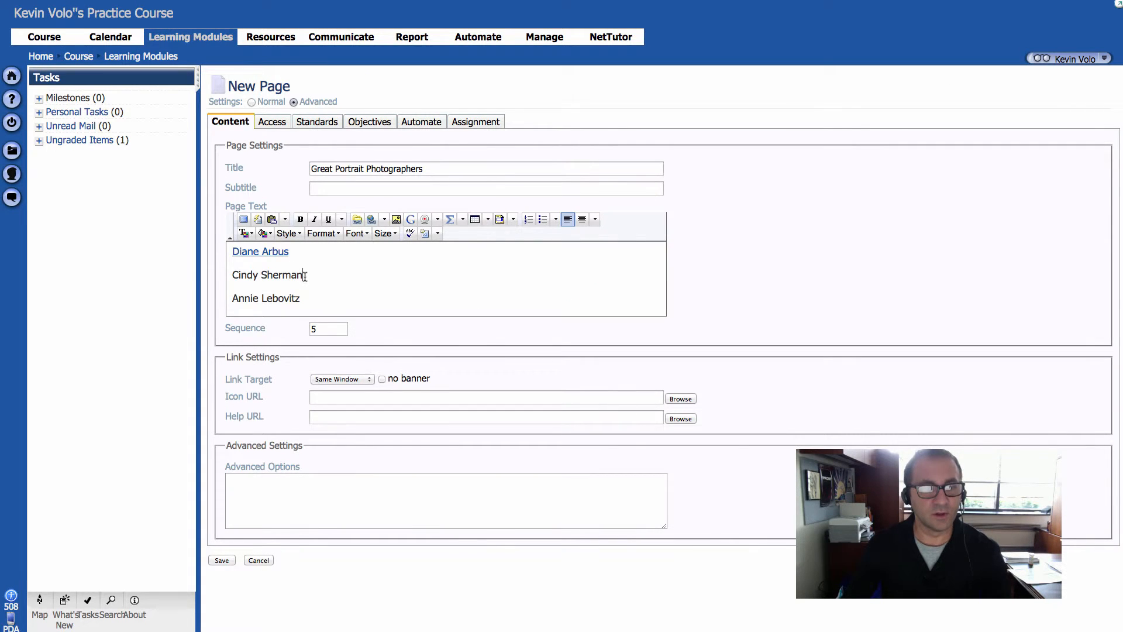
pyautogui.moveTo(305, 275); pyautogui.dragTo(232, 276)
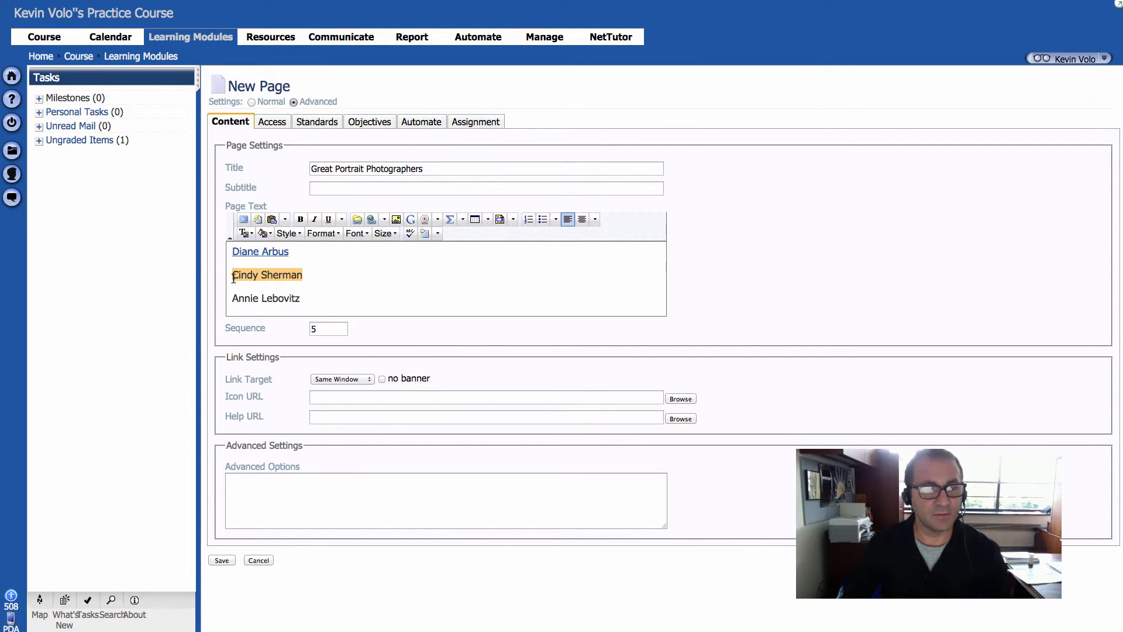
pyautogui.click(372, 220)
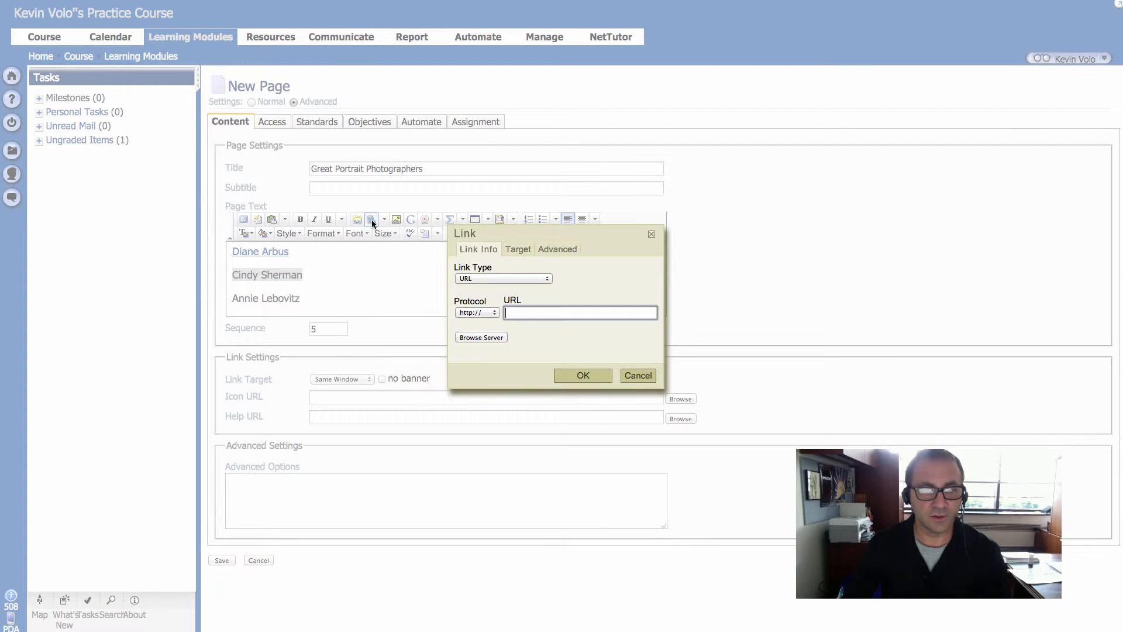
pyautogui.press('super+v')
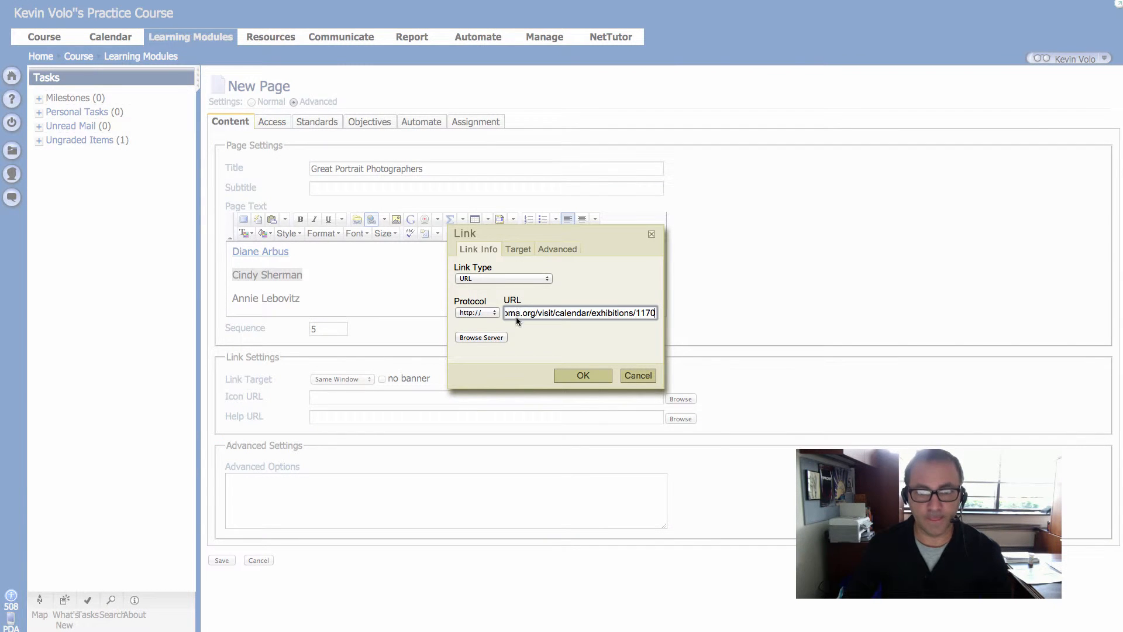
# Step: Set the Cindy Sherman link's target to New Window (_blank) and apply the link
pyautogui.click(518, 248)
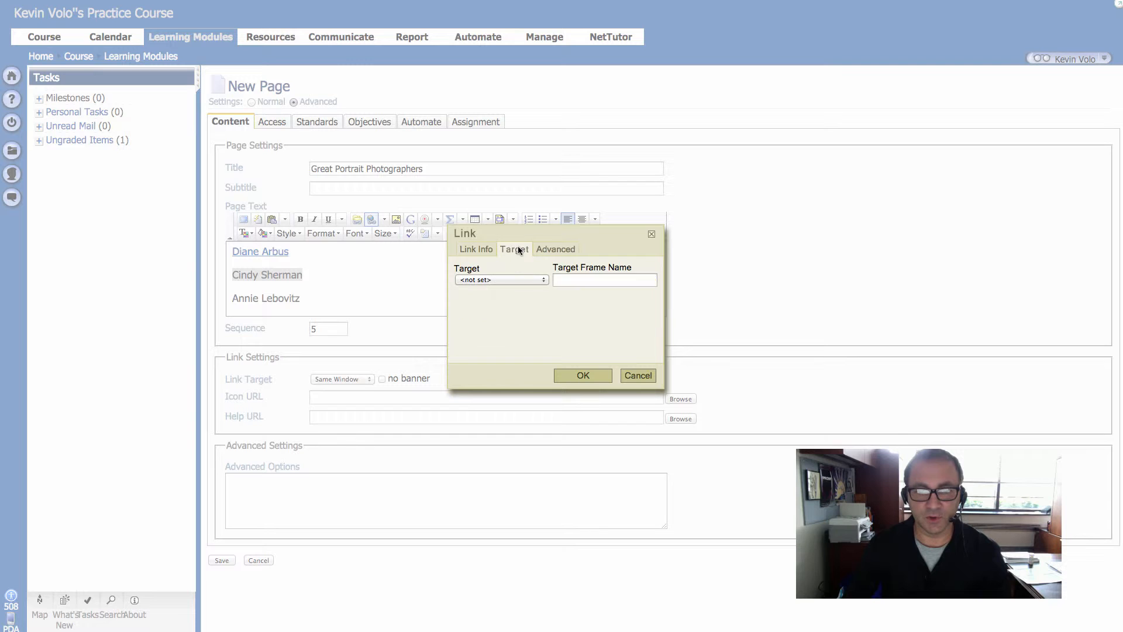
pyautogui.click(511, 279)
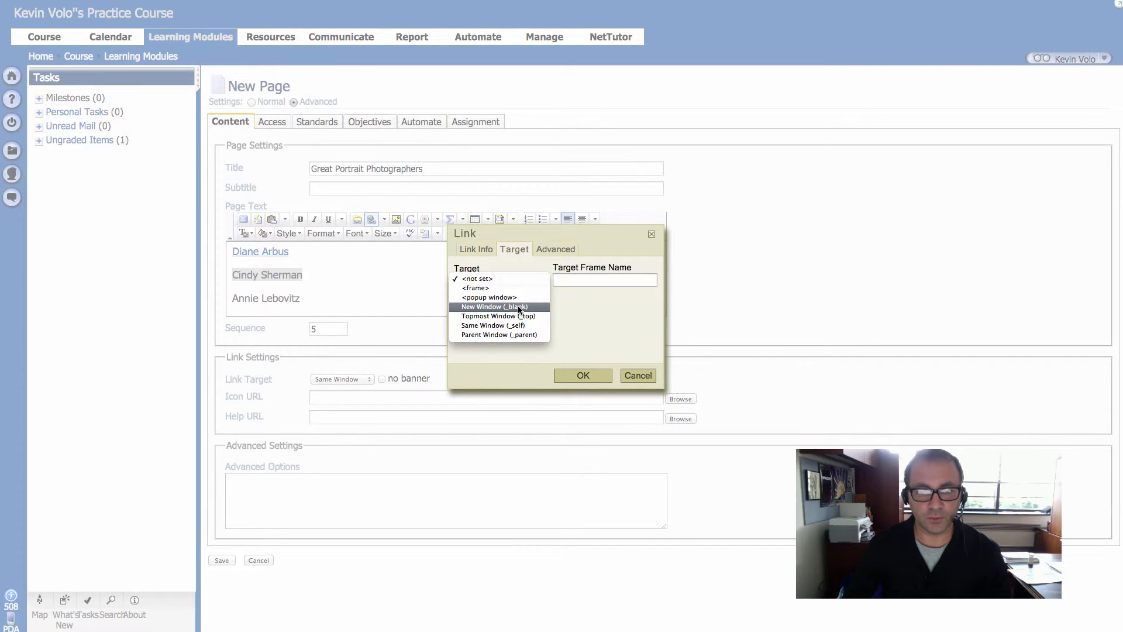
pyautogui.click(516, 306)
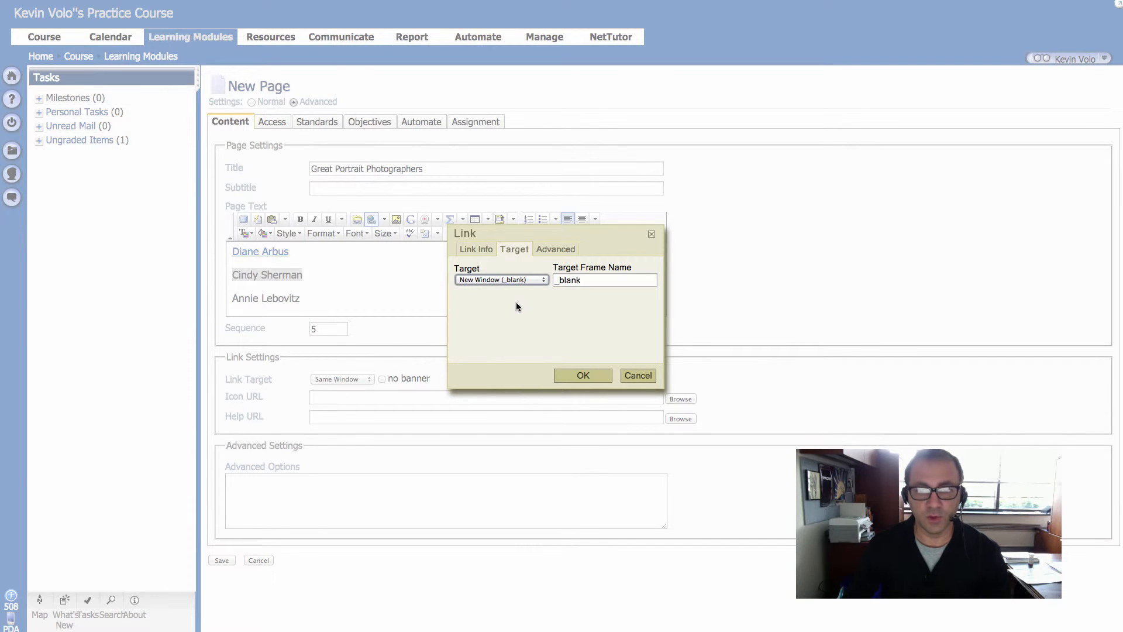
pyautogui.click(591, 376)
pyautogui.click(437, 293)
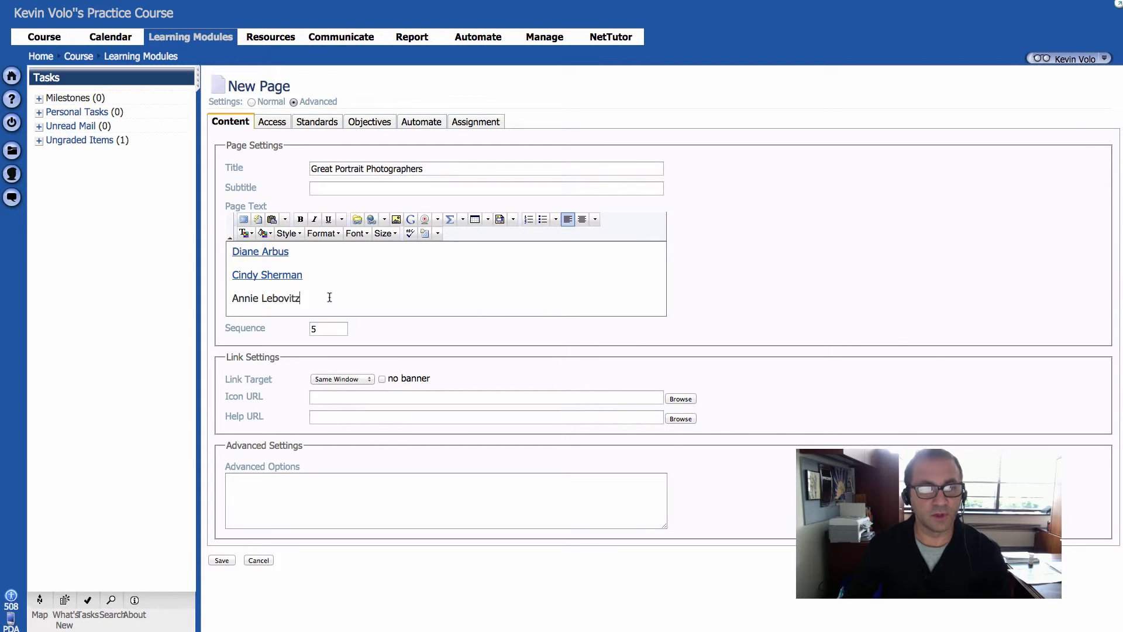
# Step: Save the new page and open "Great Portrait Photographers" from the Learning Modules list
pyautogui.moveTo(319, 300); pyautogui.dragTo(207, 296)
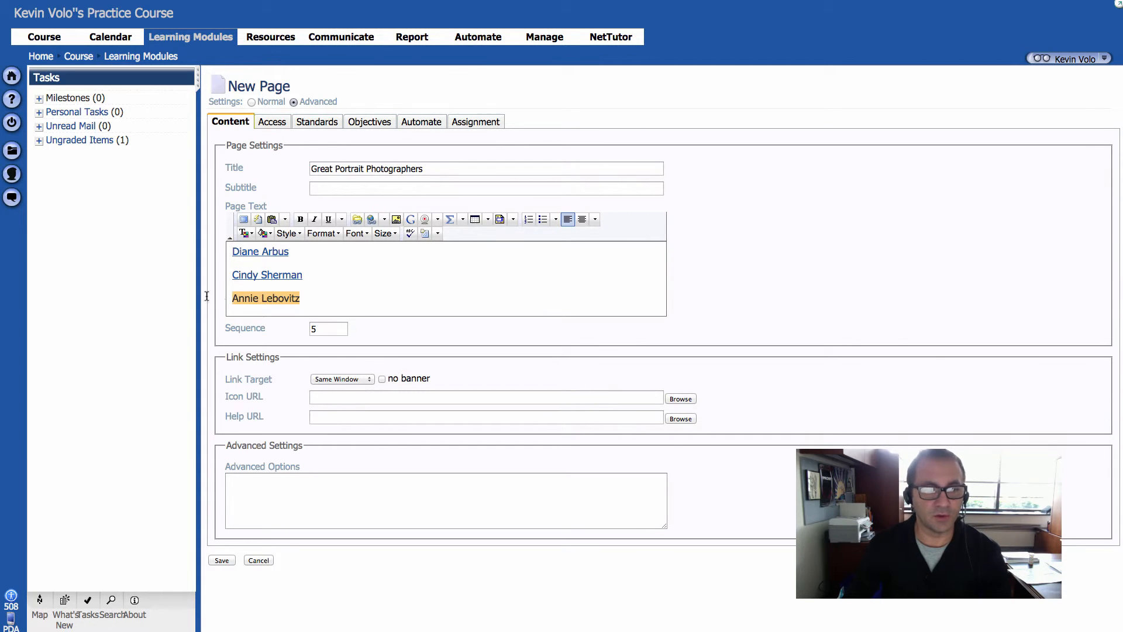
pyautogui.click(207, 296)
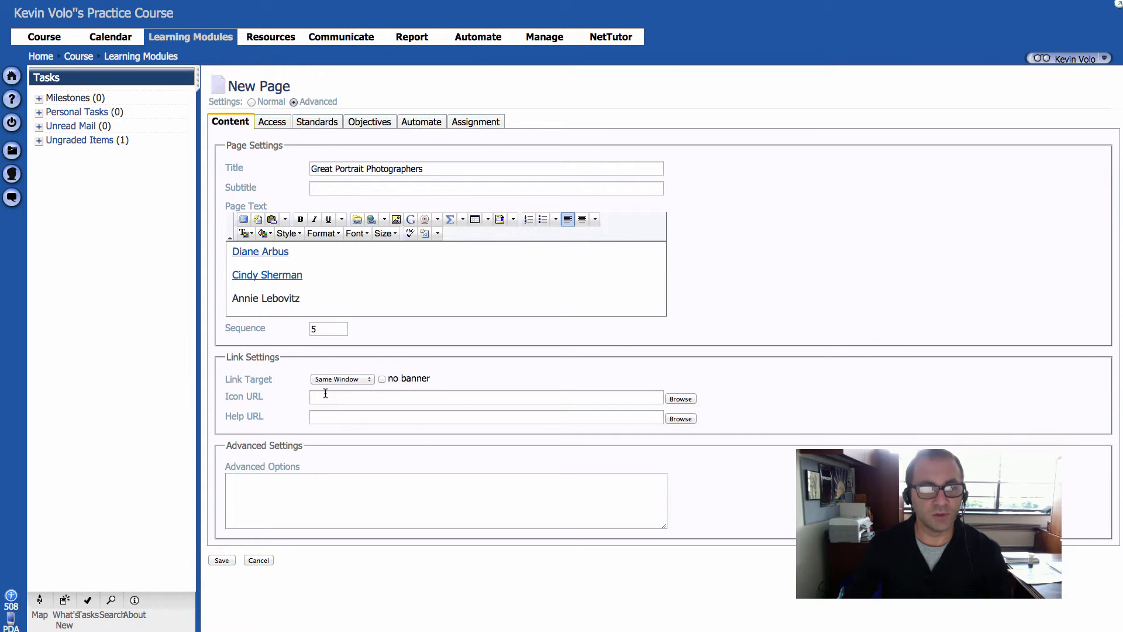
pyautogui.click(222, 560)
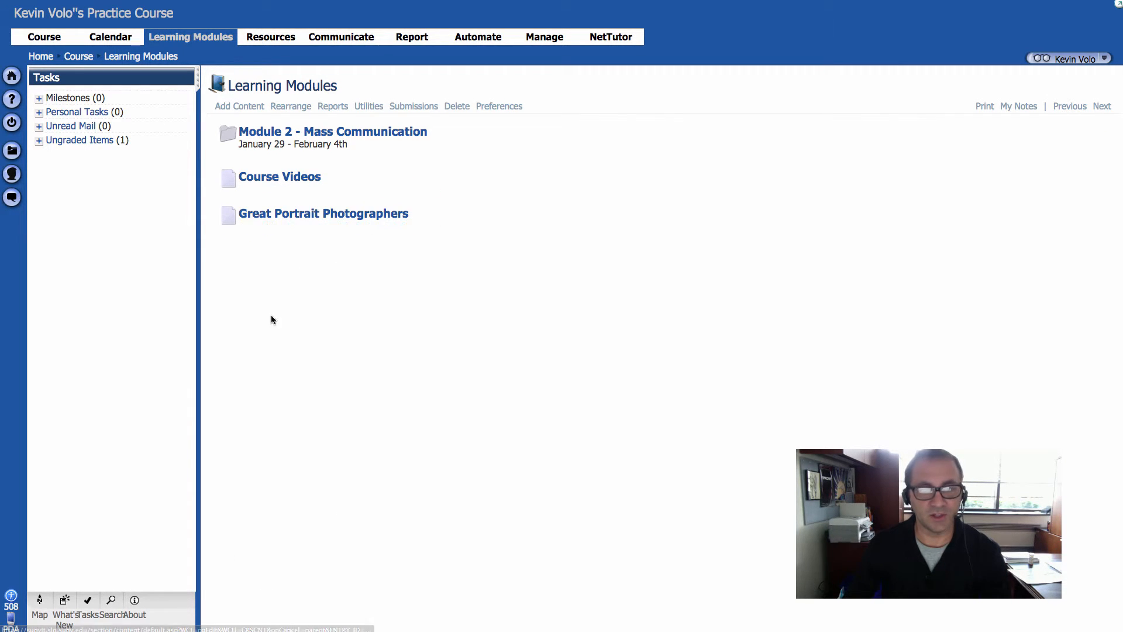
pyautogui.click(315, 214)
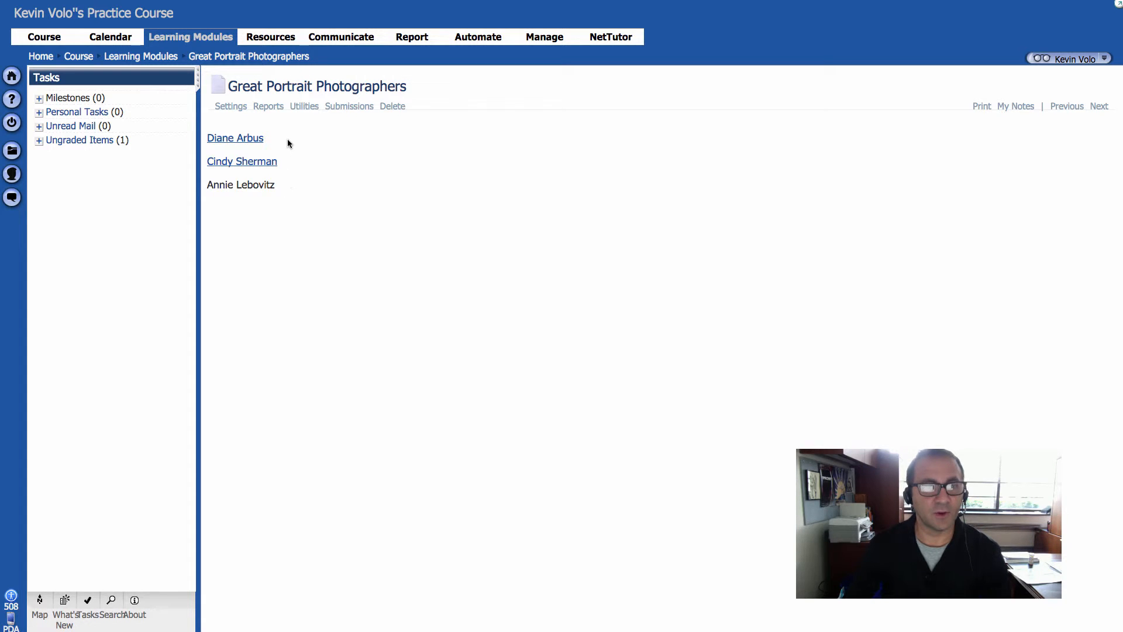
# Step: Test the Diane Arbus link on the saved page, switch between it and the course, and close the photographer's website
pyautogui.moveTo(264, 186)
pyautogui.mouseDown()
pyautogui.moveTo(232, 188)
pyautogui.moveTo(265, 186)
pyautogui.mouseUp()
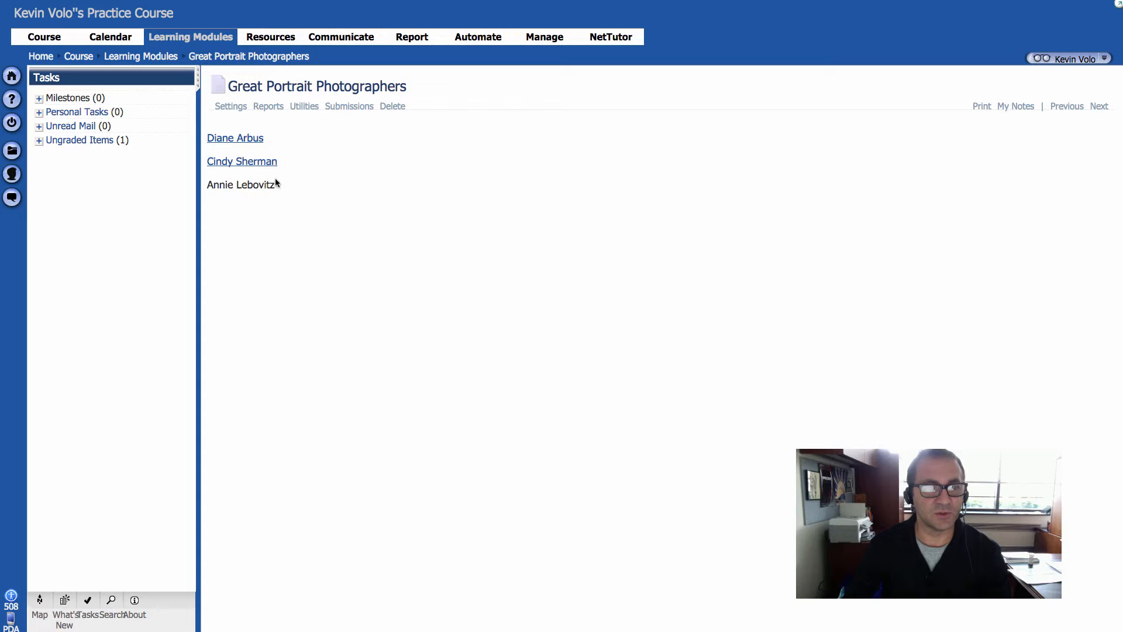
pyautogui.click(246, 140)
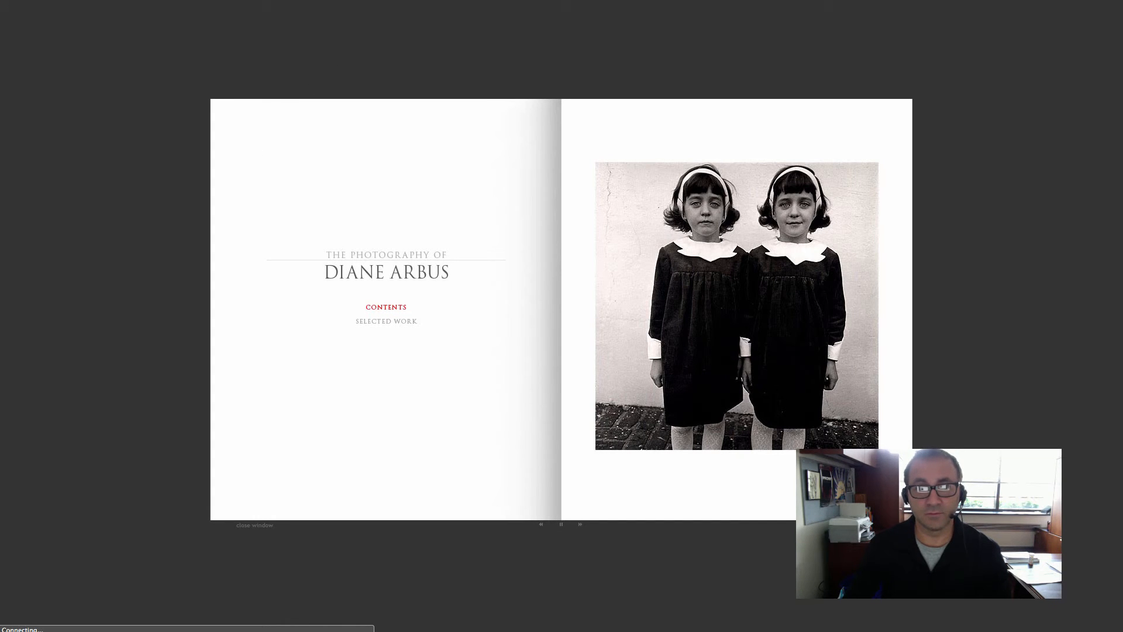
pyautogui.press('super+w')
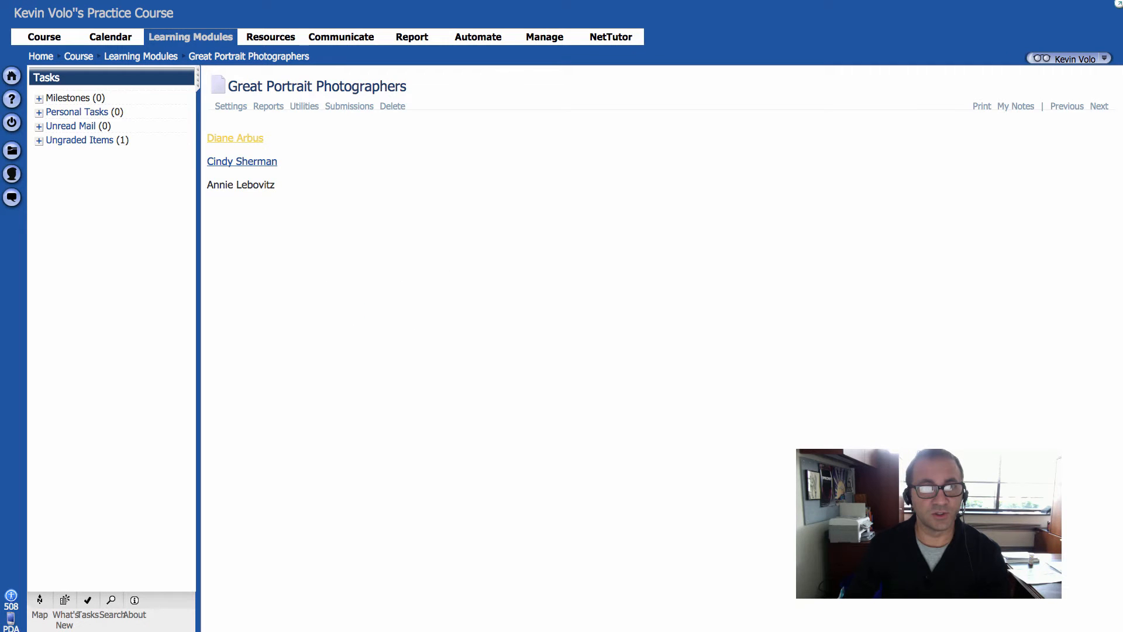
pyautogui.hotkey('ctrl', 'Tab')
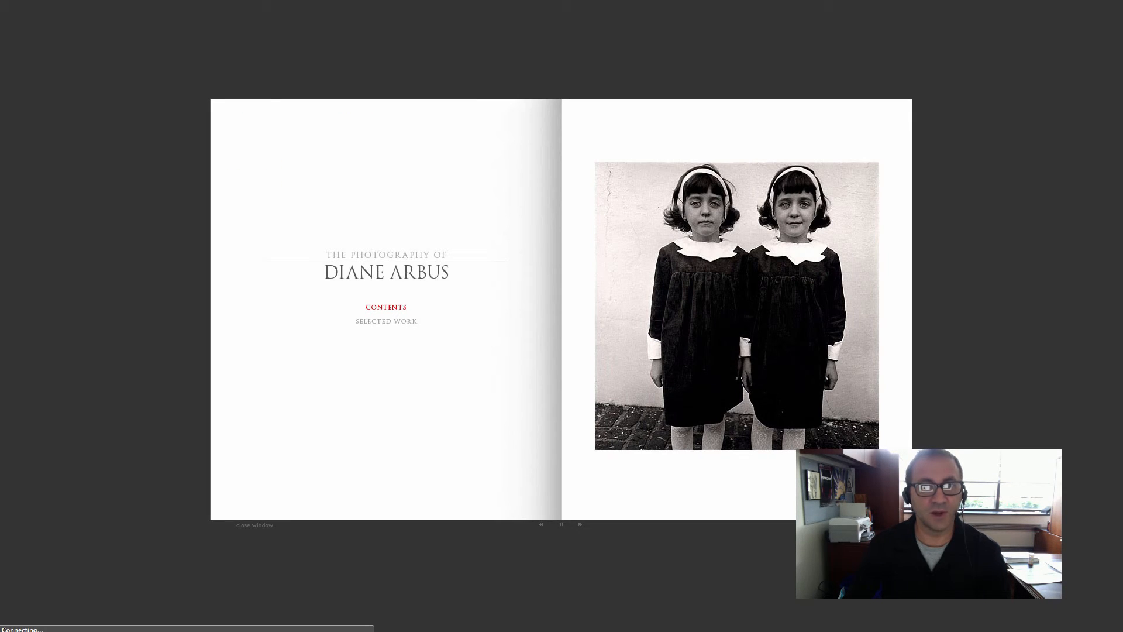
pyautogui.press('super+w')
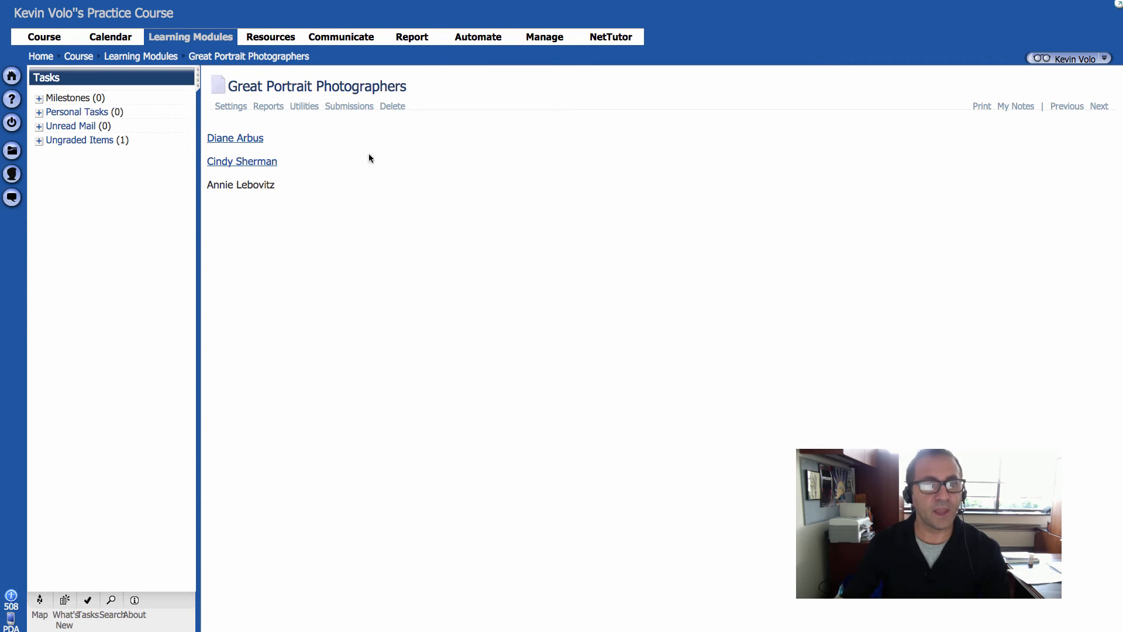
pyautogui.moveTo(402, 86); pyautogui.dragTo(230, 89)
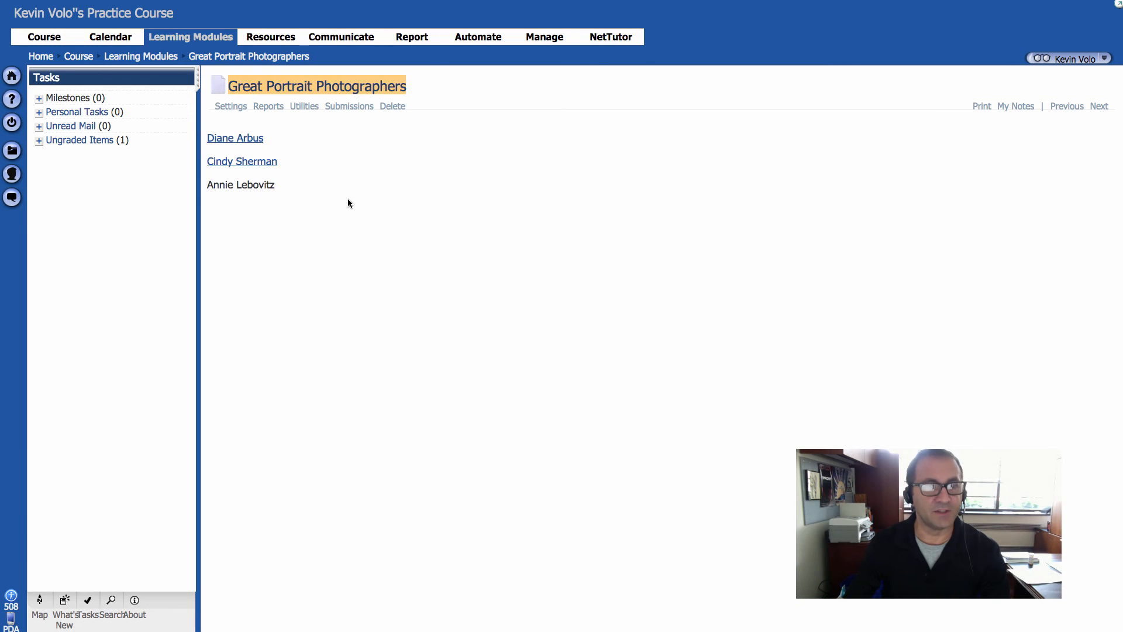